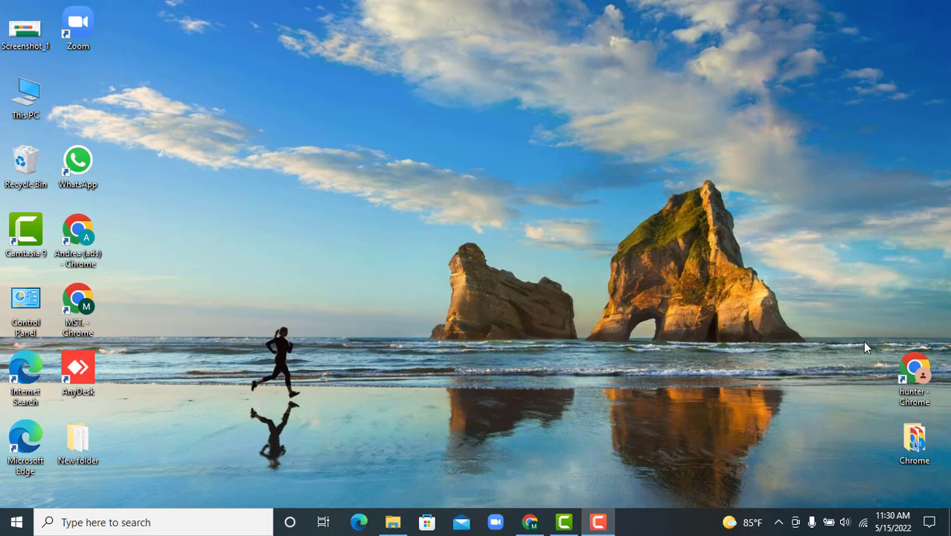
Launch Chrome maximized and search Google for 'shopify store'
{"action": "double_click", "coordinate": [915, 367]}
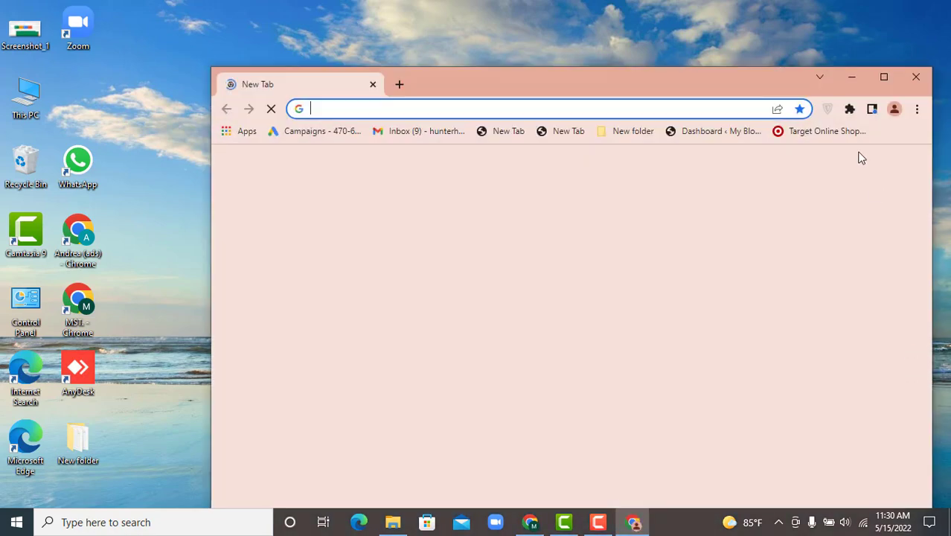
{"action": "left_click", "coordinate": [884, 79]}
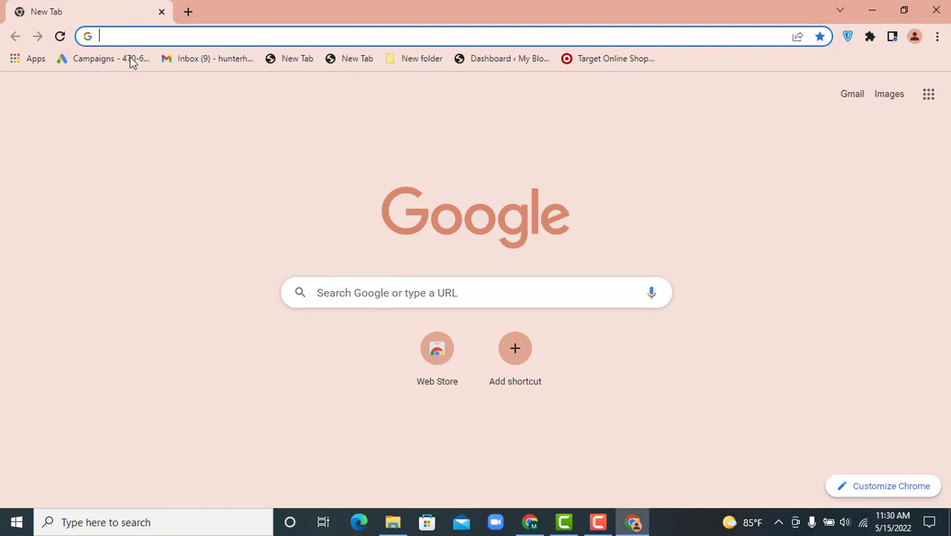
{"action": "left_click", "coordinate": [141, 35]}
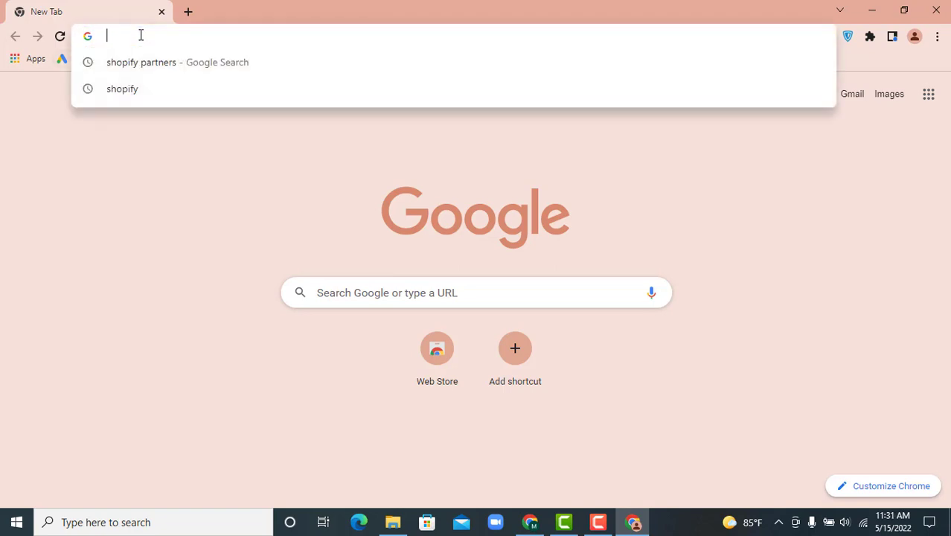
{"action": "type", "text": "sh"}
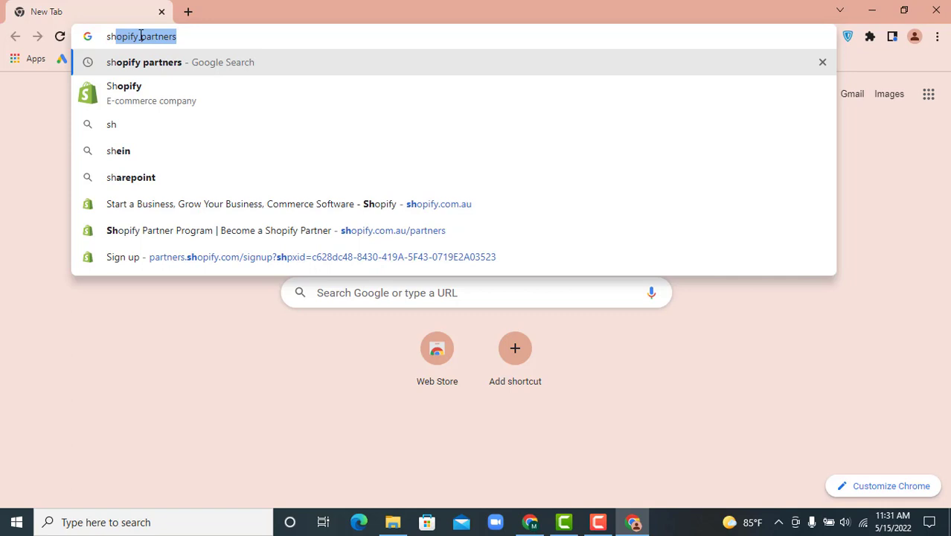
{"action": "type", "text": "opi"}
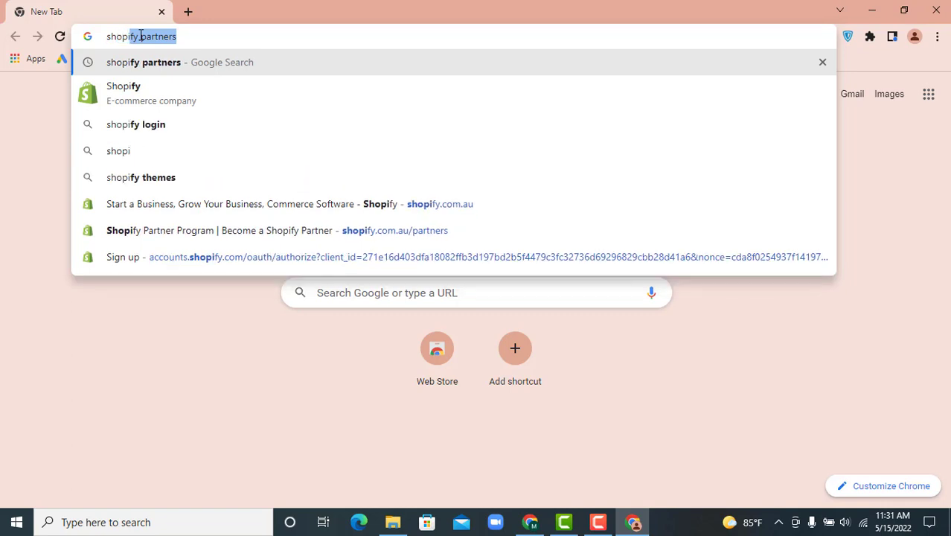
{"action": "type", "text": "fy"}
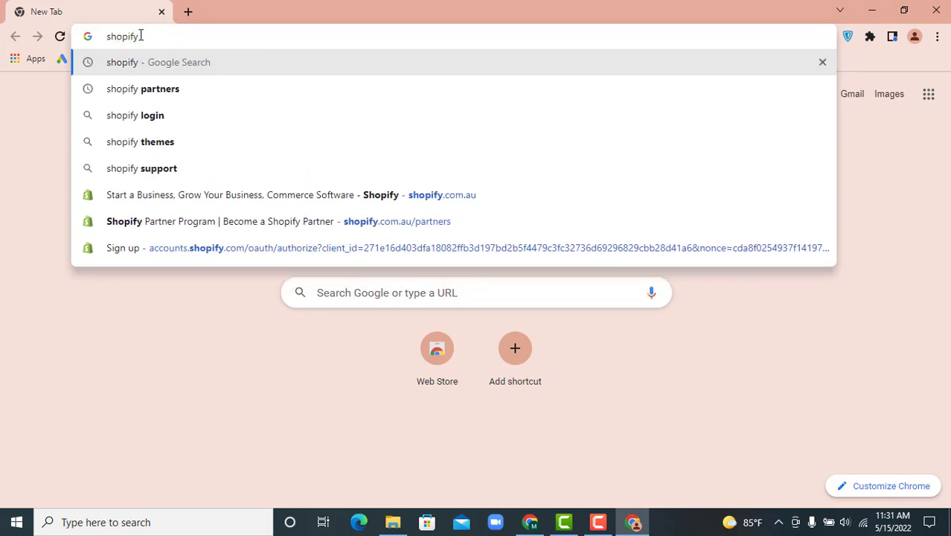
{"action": "type", "text": " s"}
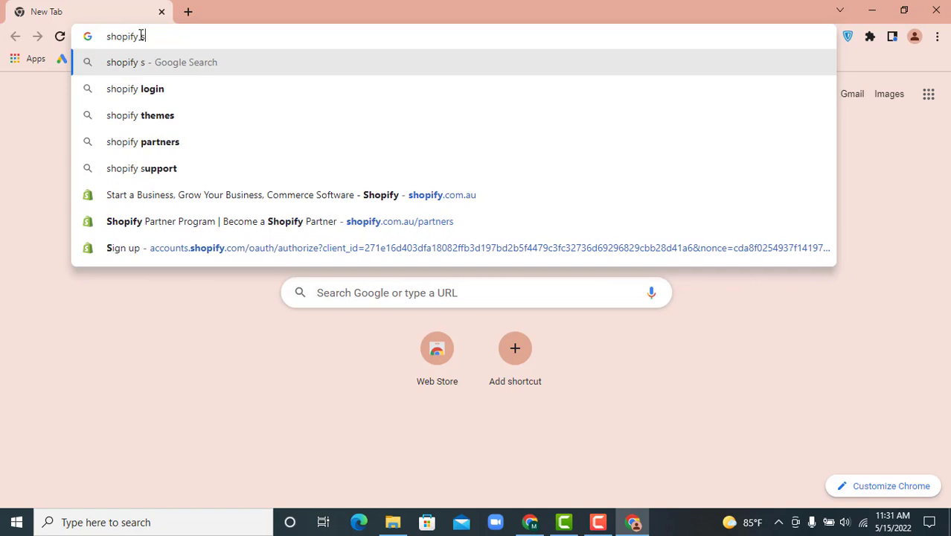
{"action": "type", "text": "t"}
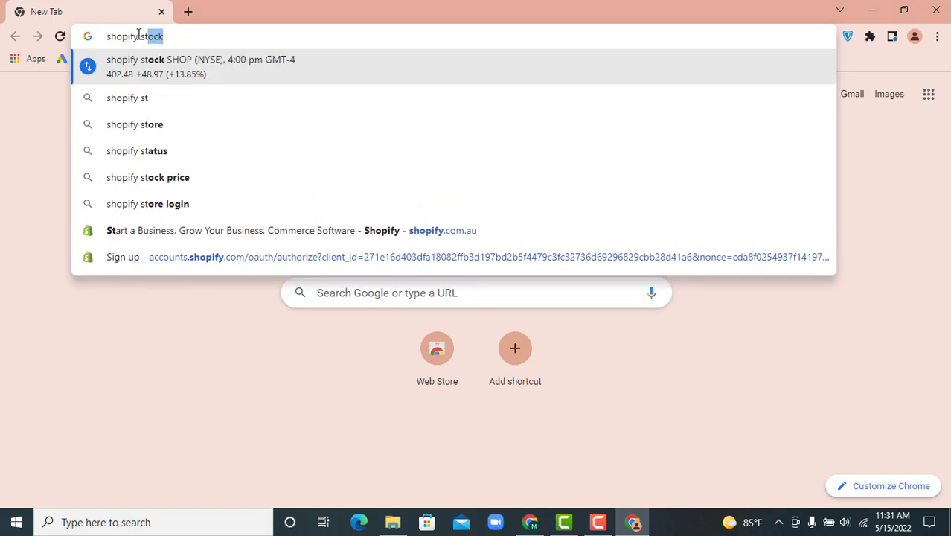
{"action": "key", "text": "Down"}
{"action": "key", "text": "Down"}
{"action": "key", "text": "Return"}
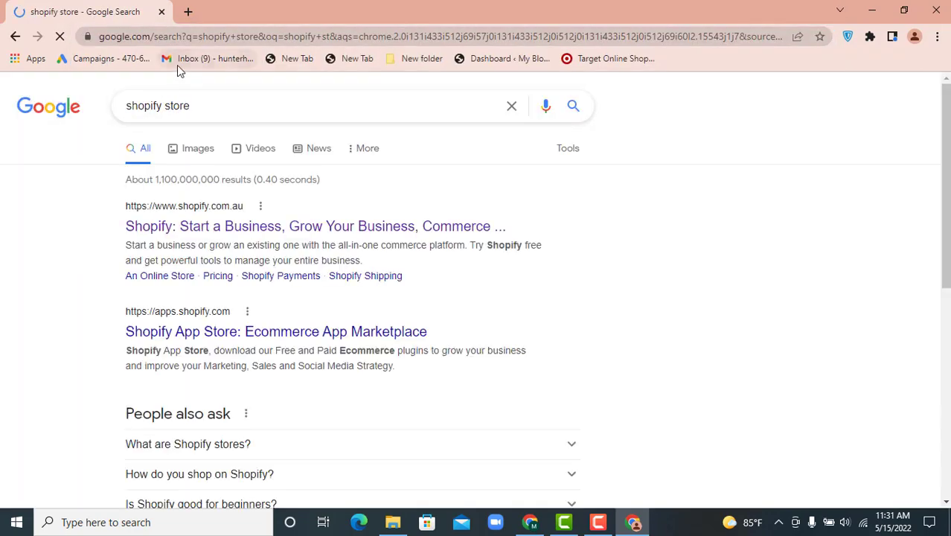
In a new tab, search 'shopify partners' and open Become a Shopify Partner, then open the Shopify homepage in tab one
{"action": "left_click", "coordinate": [187, 13]}
{"action": "type", "text": "s"}
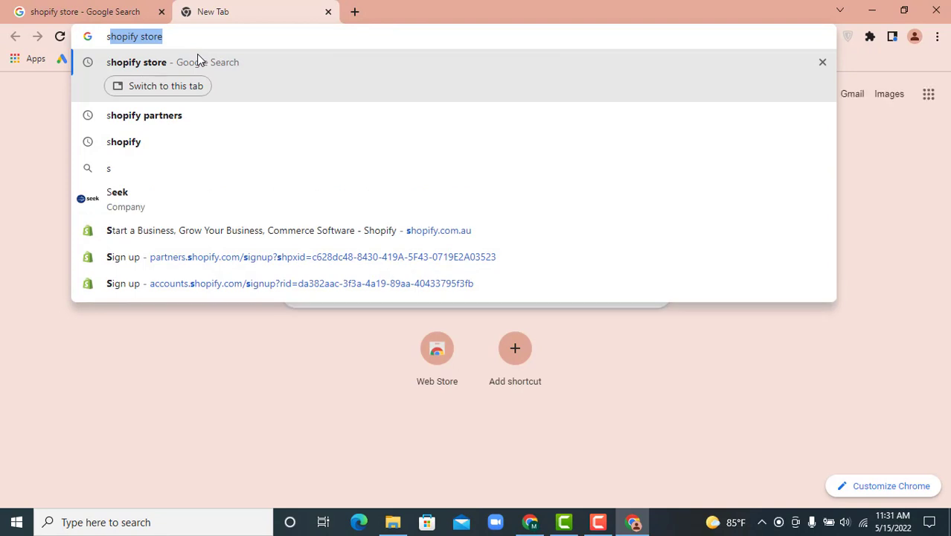
{"action": "type", "text": "hopi"}
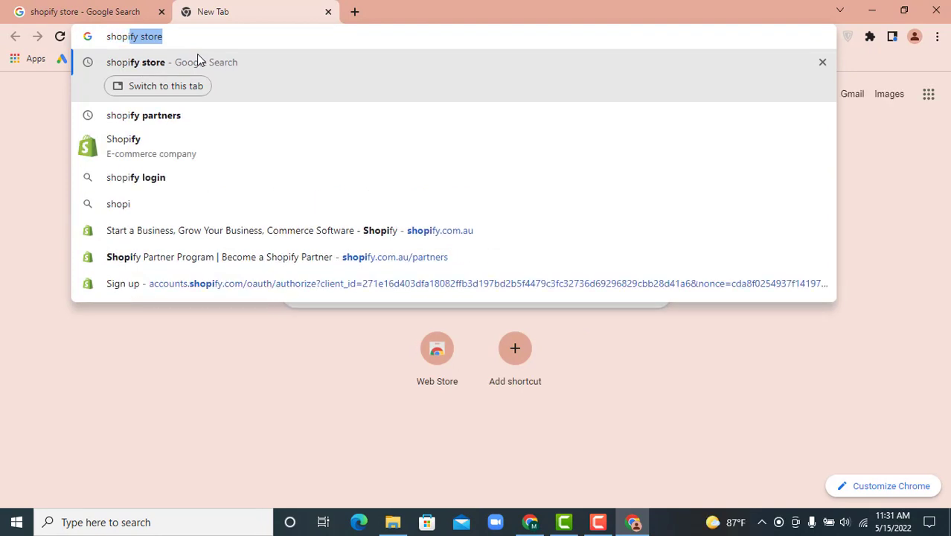
{"action": "left_click", "coordinate": [170, 122]}
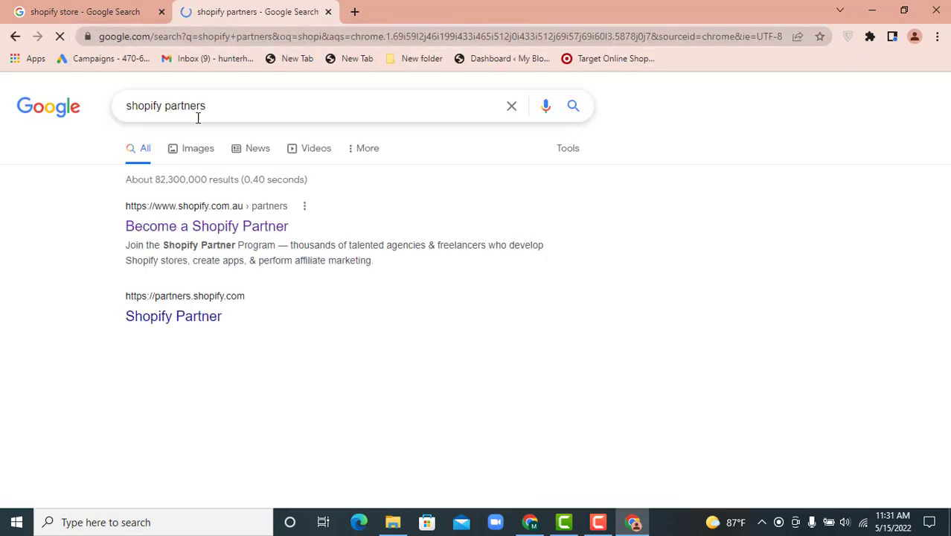
{"action": "left_click", "coordinate": [257, 232]}
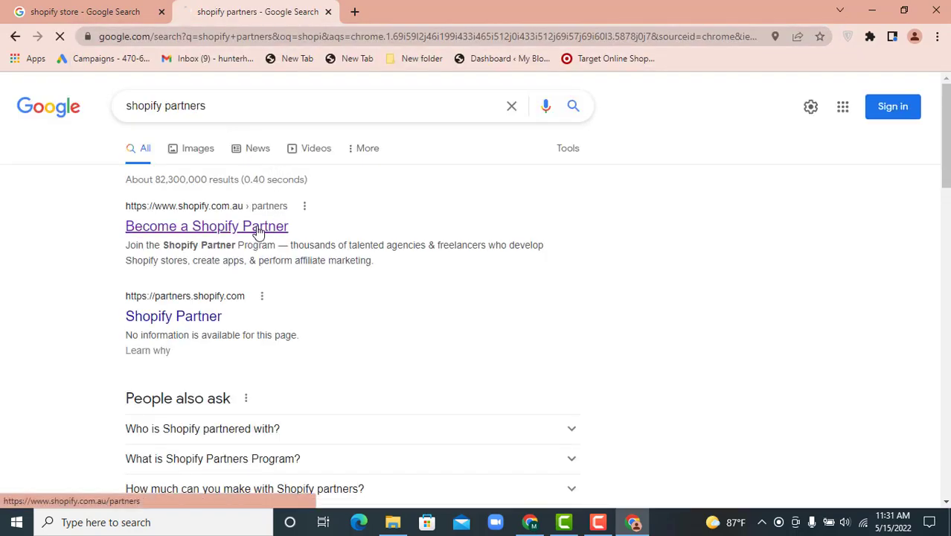
{"action": "key", "text": "ctrl+shift+Tab"}
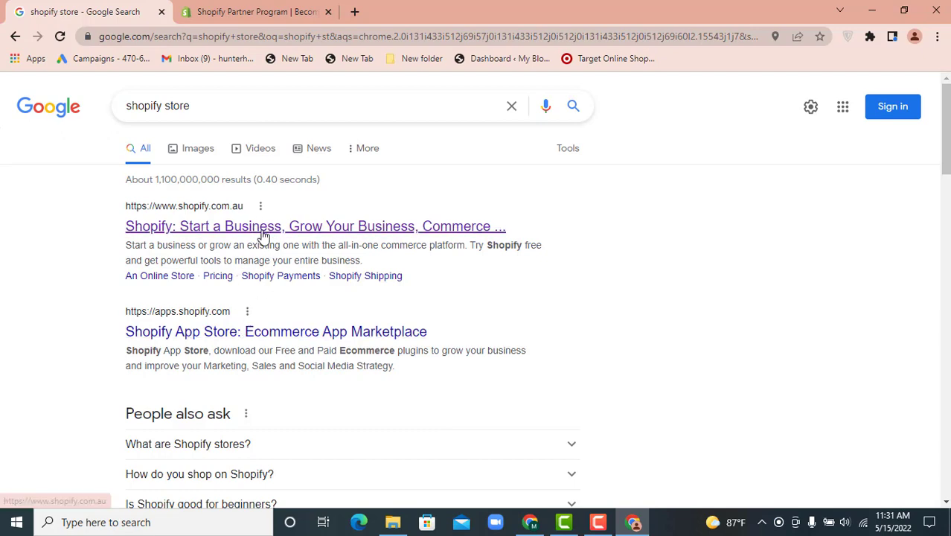
{"action": "left_click", "coordinate": [260, 232]}
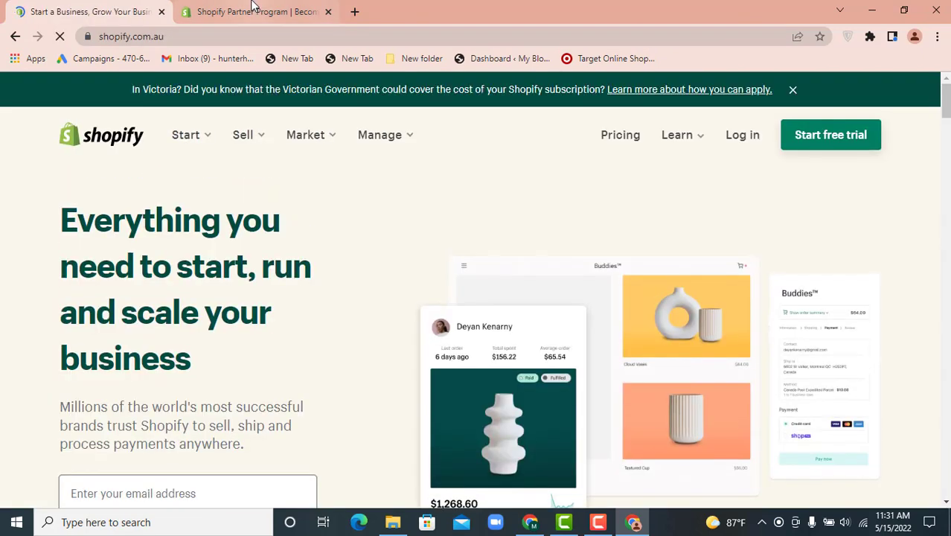
Go to the Shopify Partner Program page and choose Join now
{"action": "left_click", "coordinate": [254, 7]}
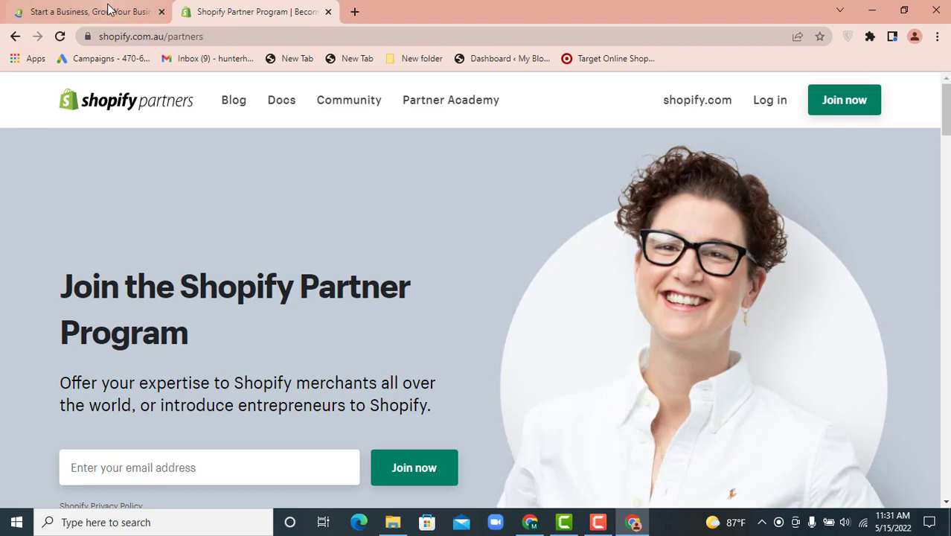
{"action": "left_click", "coordinate": [110, 12]}
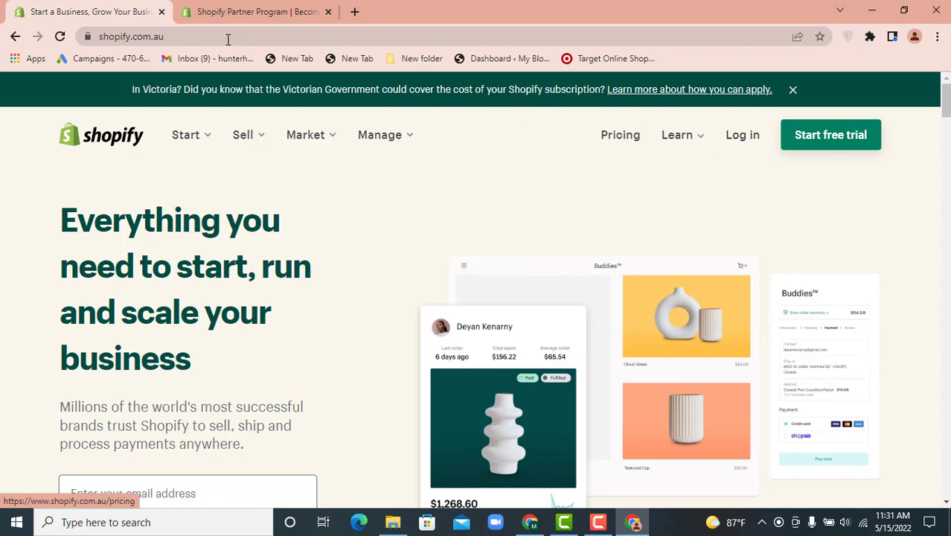
{"action": "left_click", "coordinate": [237, 15]}
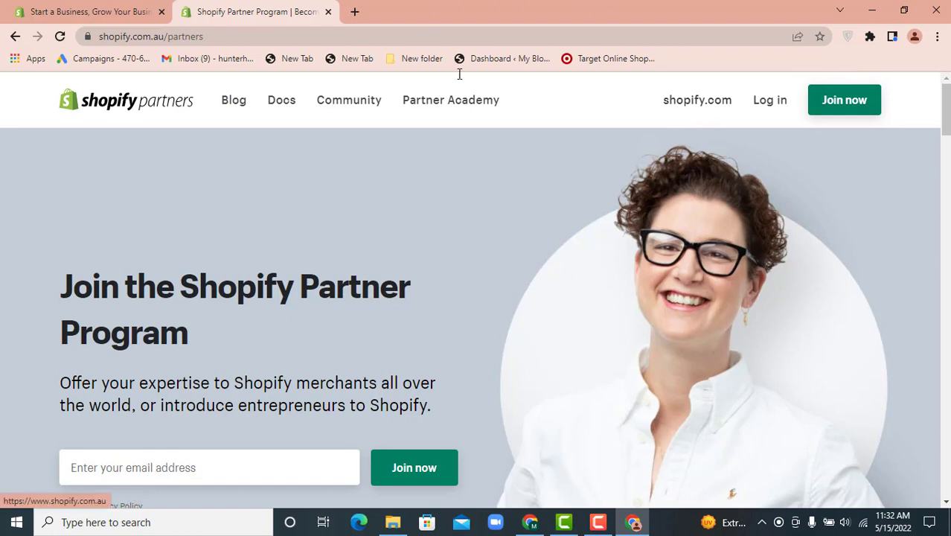
{"action": "left_click", "coordinate": [839, 107]}
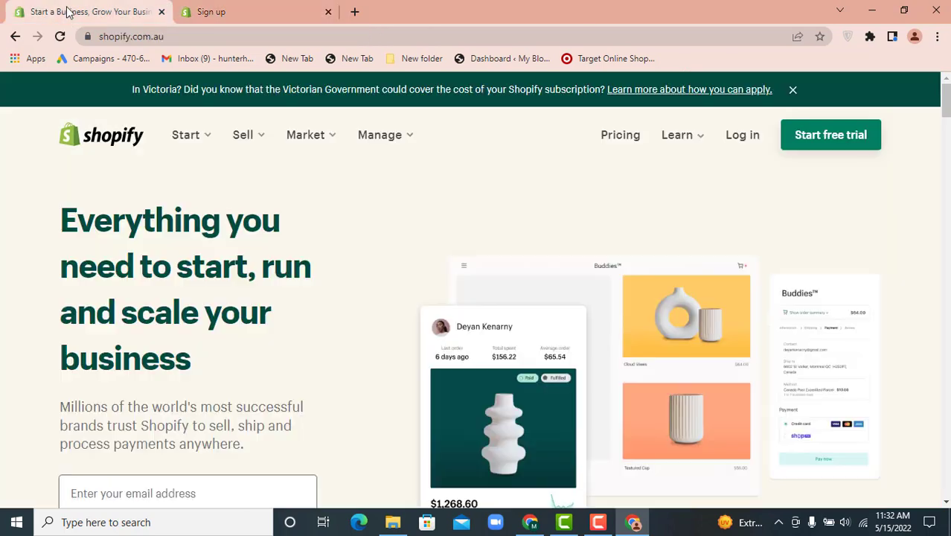
{"action": "left_click", "coordinate": [68, 12]}
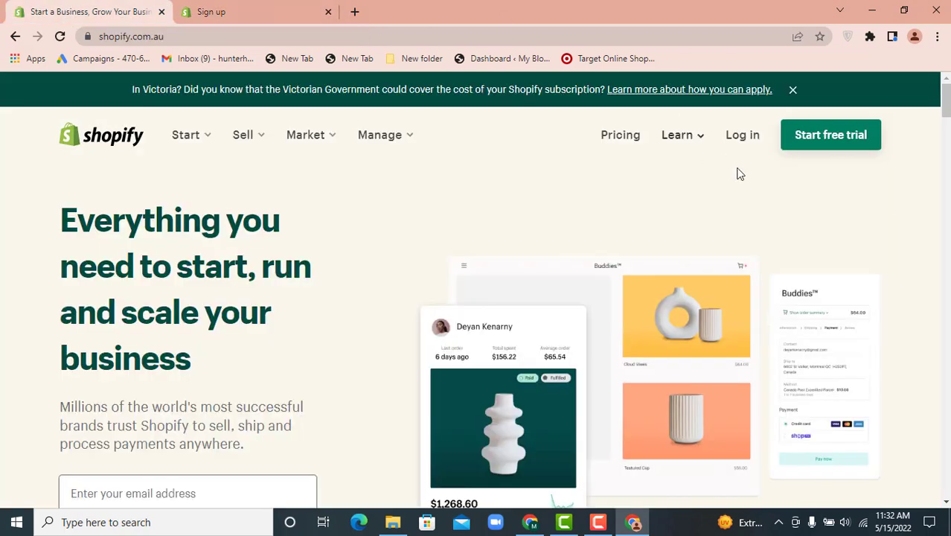
{"action": "left_click", "coordinate": [819, 145]}
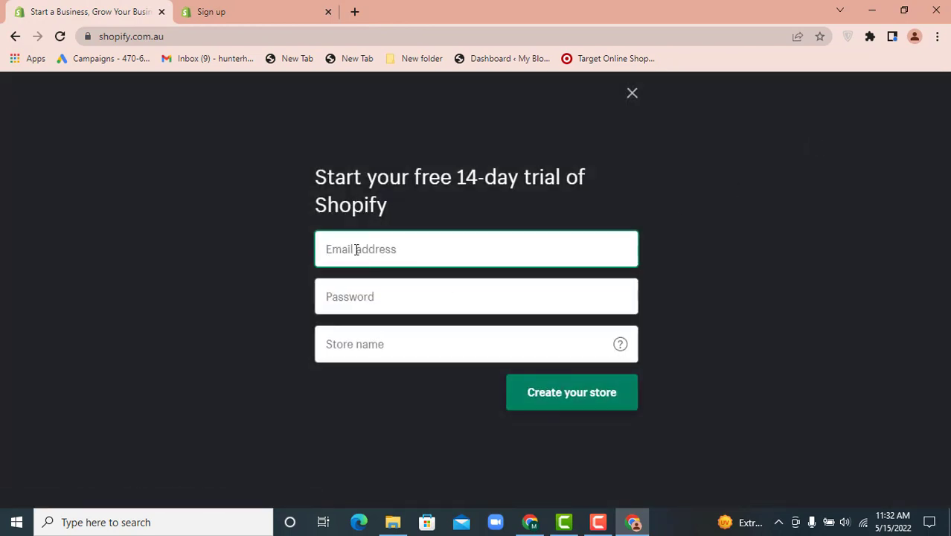
{"action": "left_click", "coordinate": [376, 296]}
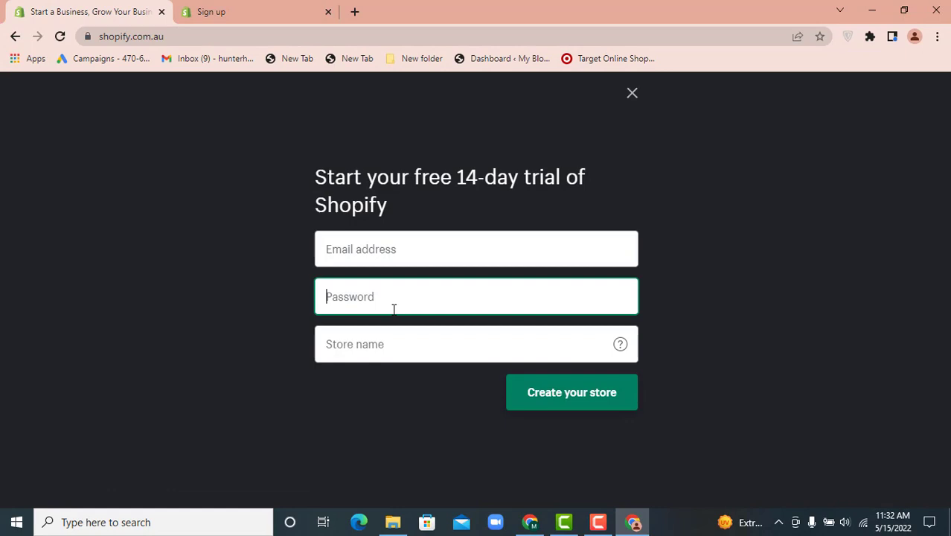
{"action": "left_click", "coordinate": [419, 345]}
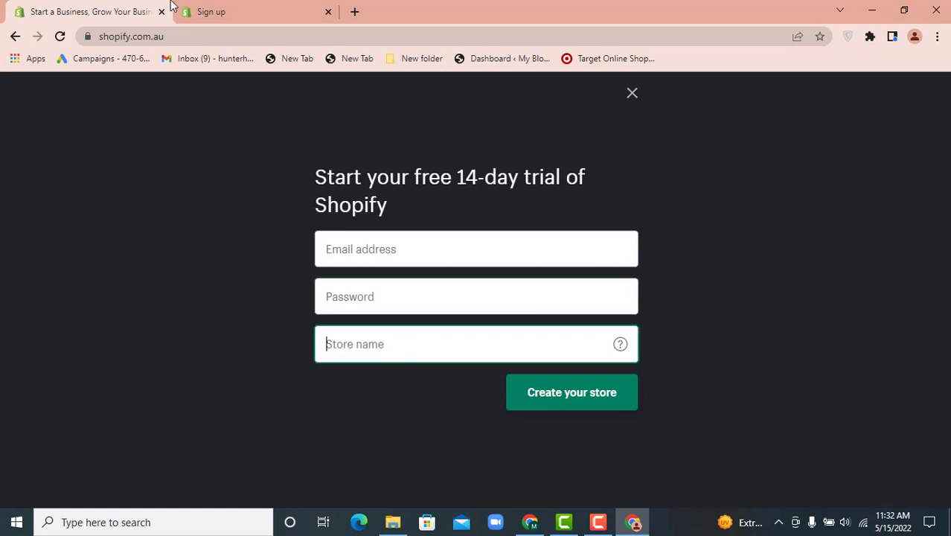
{"action": "left_click", "coordinate": [195, 11]}
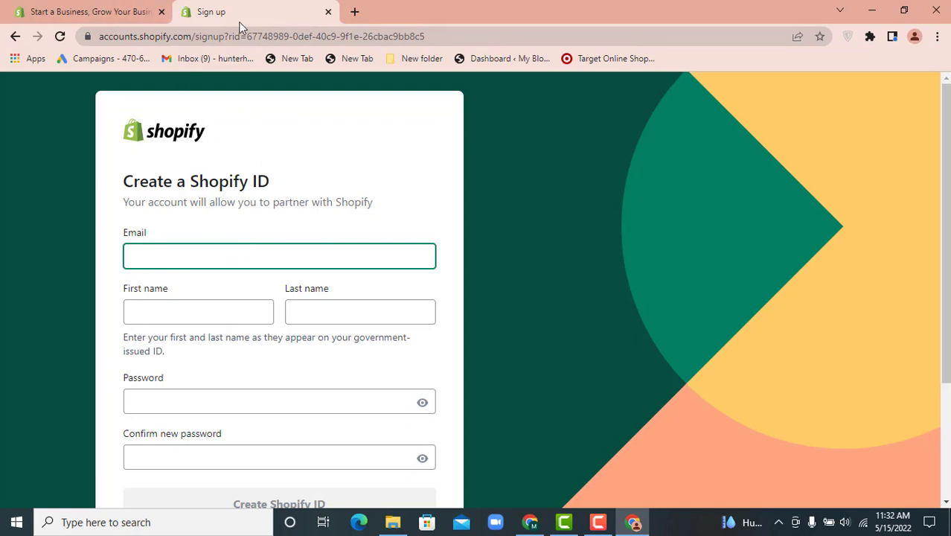
Try signing in to Gmail with the existing Google account, then close the tab after the password is rejected
{"action": "left_click", "coordinate": [351, 10]}
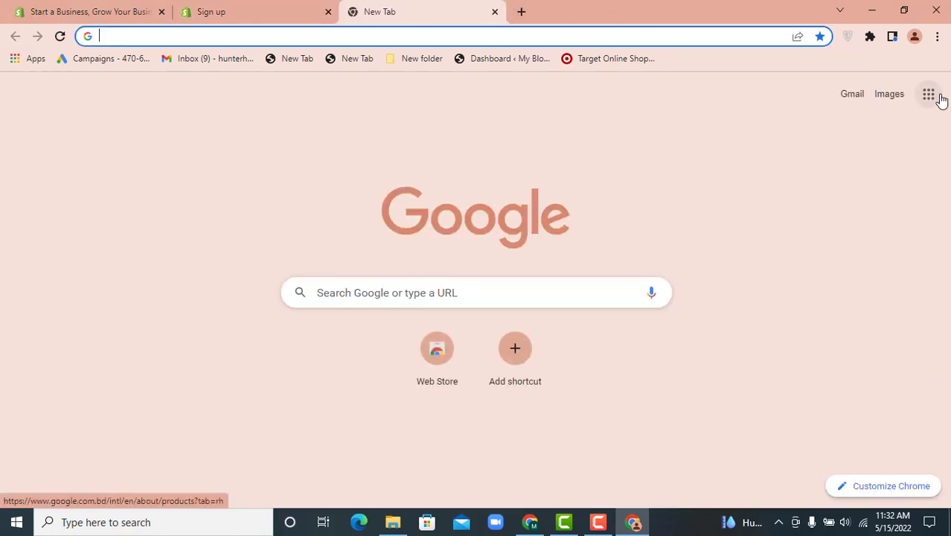
{"action": "left_click", "coordinate": [852, 99]}
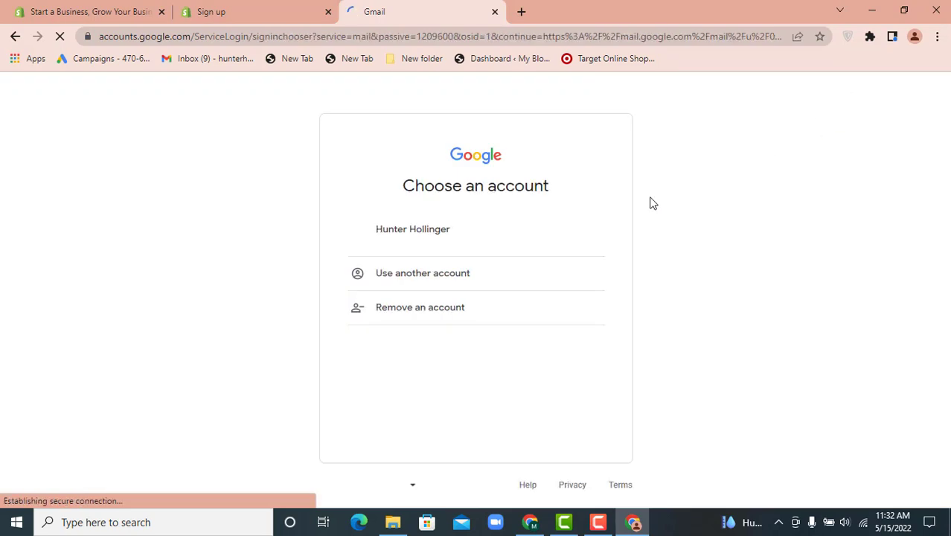
{"action": "left_click", "coordinate": [463, 247]}
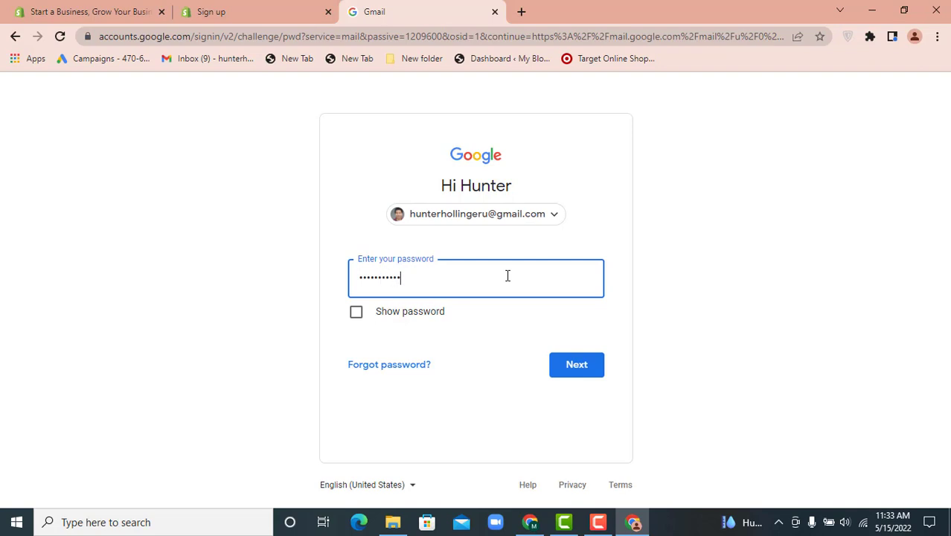
{"action": "key", "text": "Return"}
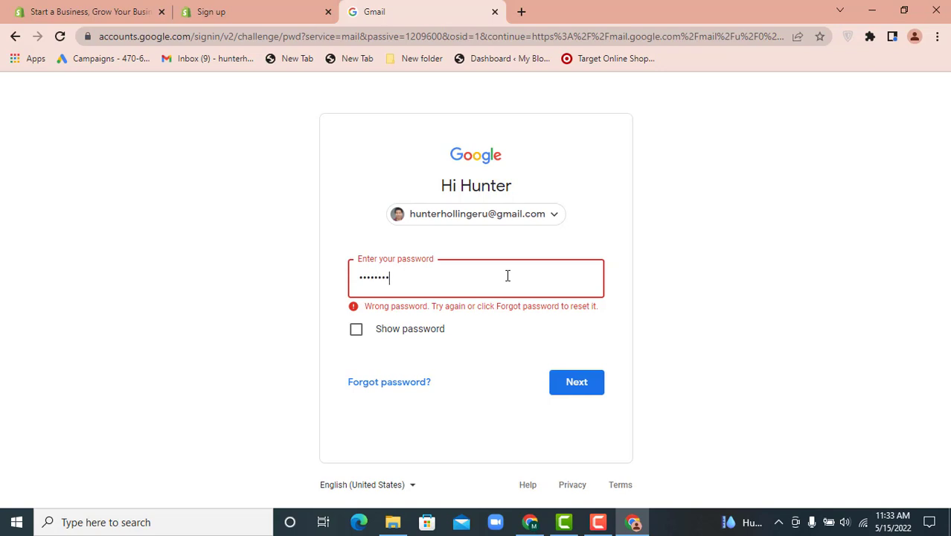
{"action": "key", "text": "Return"}
{"action": "key", "text": "Return"}
{"action": "type", "text": "•"}
{"action": "key", "text": "Return"}
{"action": "key", "text": "Return"}
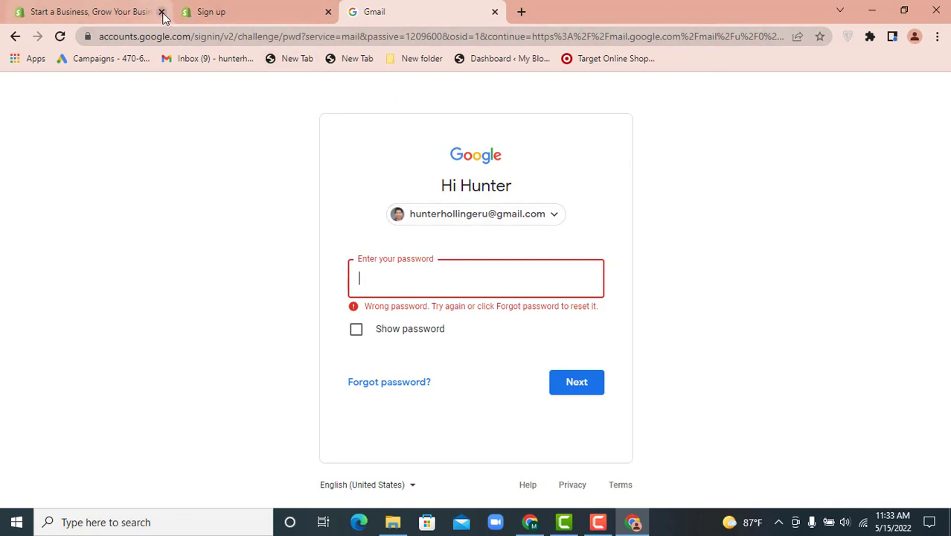
{"action": "left_click", "coordinate": [495, 12]}
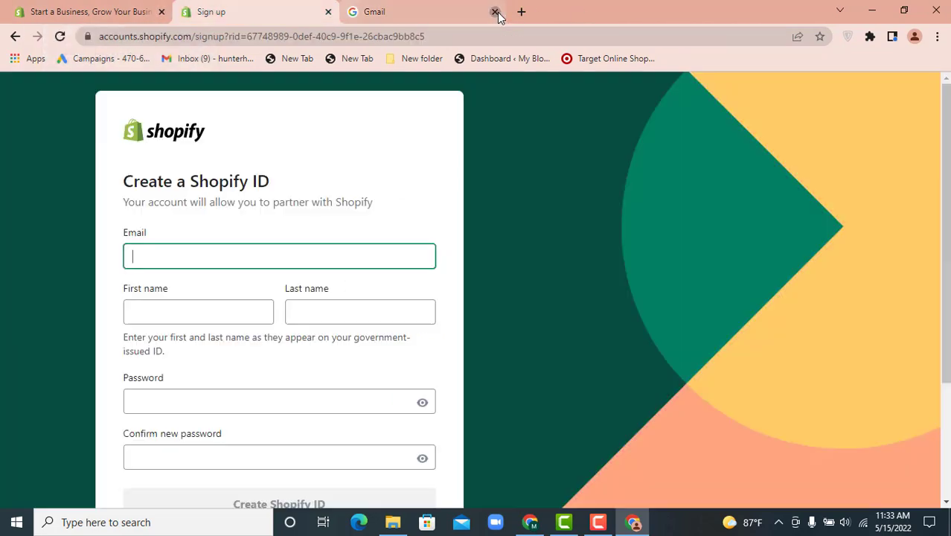
Launch the '(shopping) - Chrome' profile from the desktop's Chrome shortcuts folder
{"action": "left_click", "coordinate": [872, 11]}
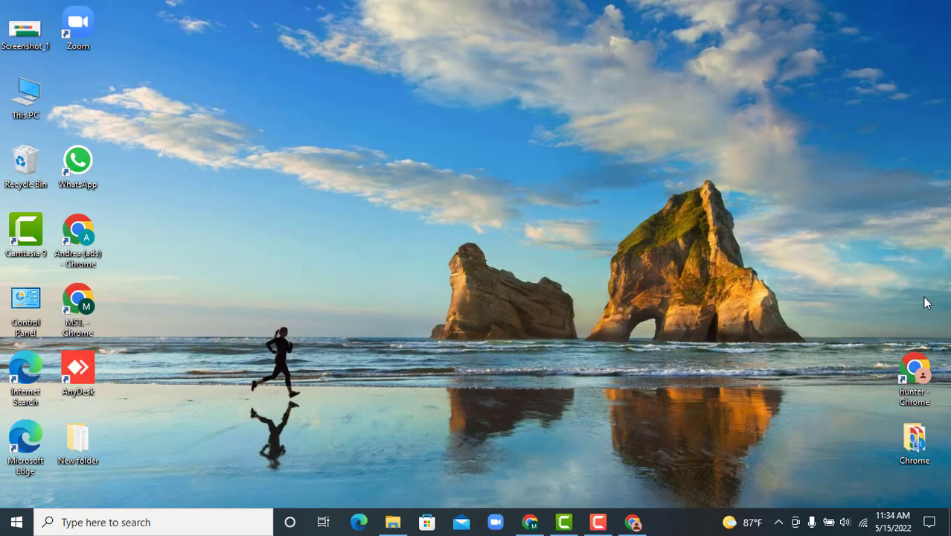
{"action": "double_click", "coordinate": [920, 382]}
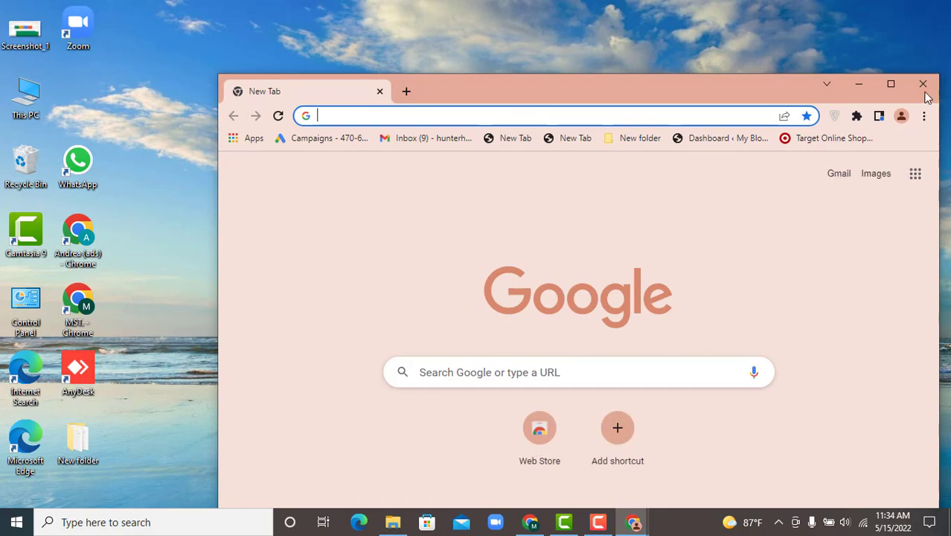
{"action": "left_click", "coordinate": [924, 83]}
{"action": "double_click", "coordinate": [920, 440]}
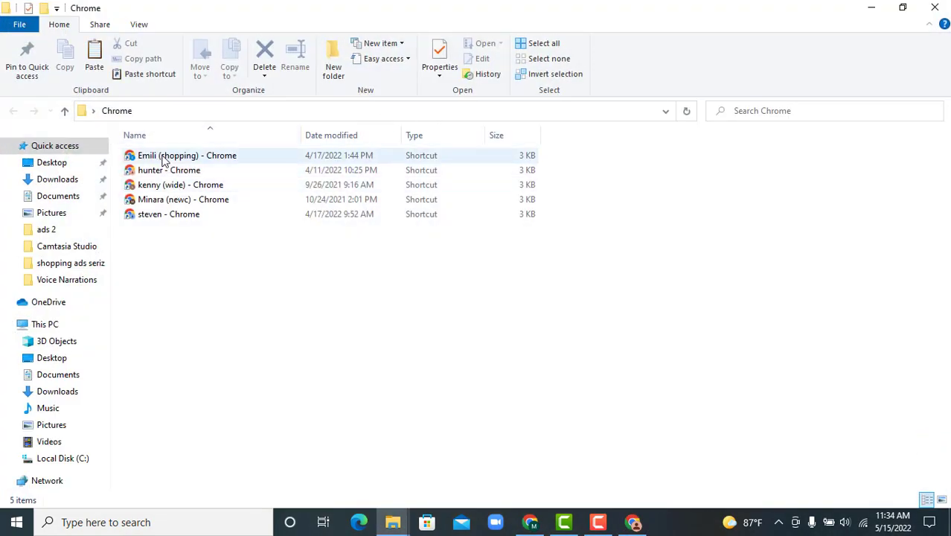
{"action": "left_click", "coordinate": [164, 159]}
{"action": "double_click", "coordinate": [163, 156]}
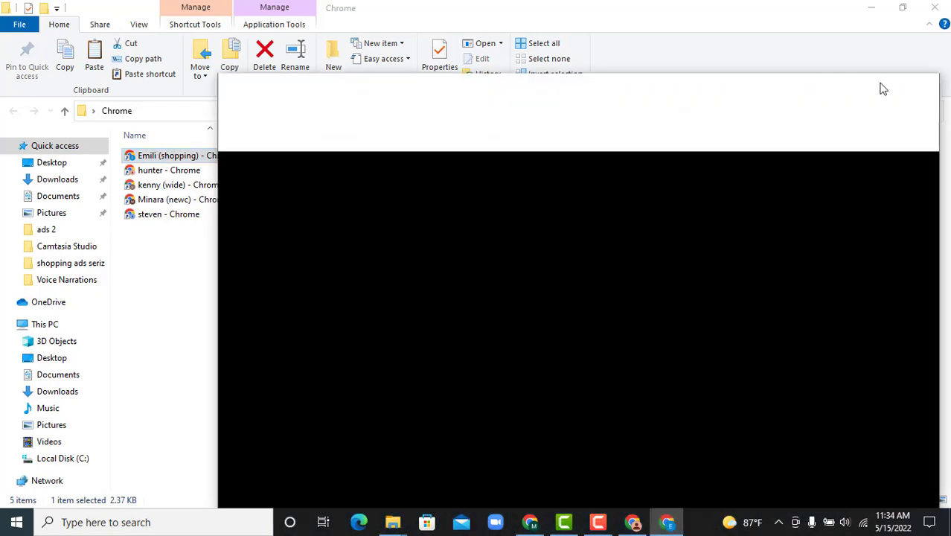
Copy the Shopify signup address from the first window and load it in the maximized shopping-profile window
{"action": "left_click", "coordinate": [892, 85]}
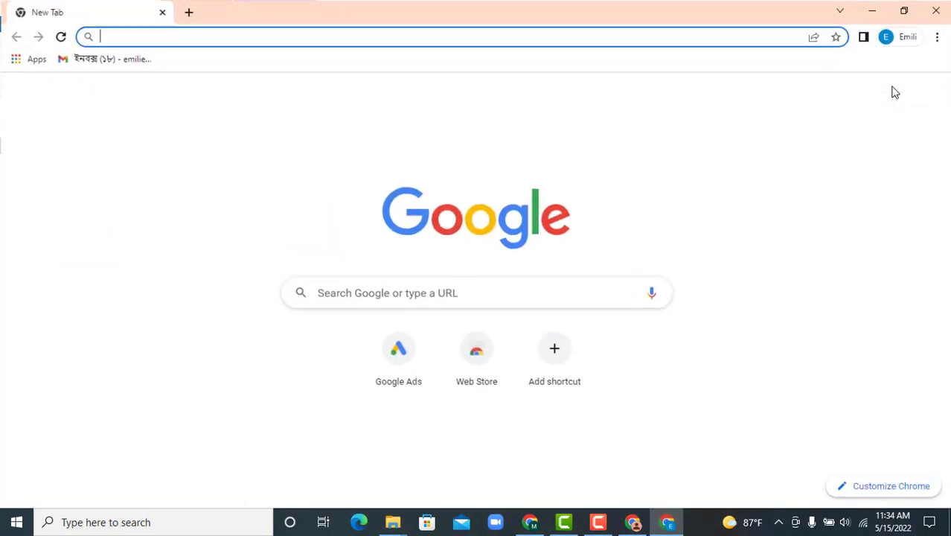
{"action": "left_click", "coordinate": [929, 97]}
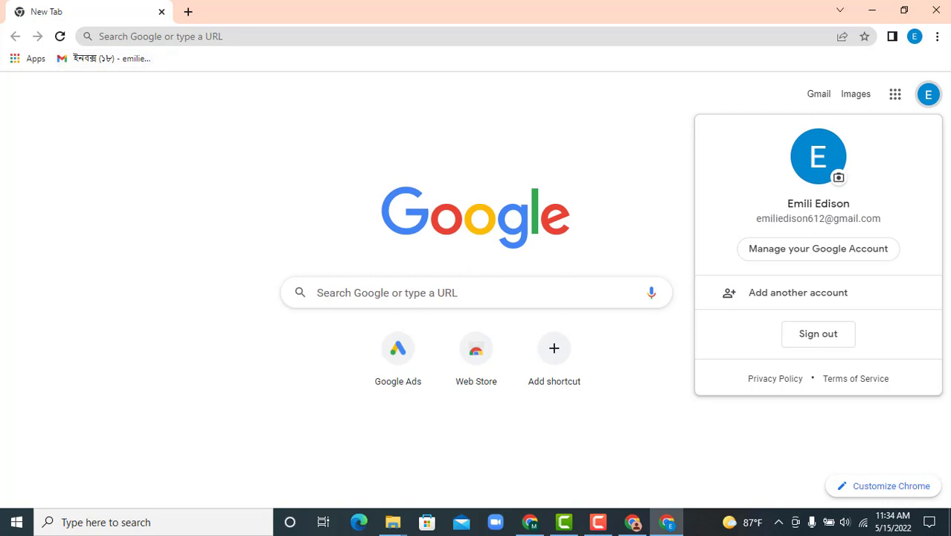
{"action": "left_click", "coordinate": [633, 522]}
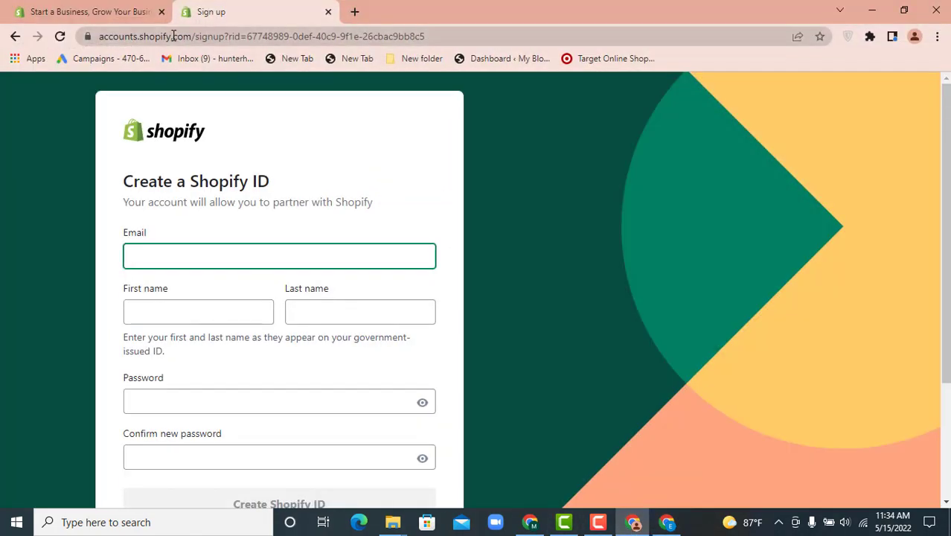
{"action": "left_click", "coordinate": [173, 36]}
{"action": "right_click", "coordinate": [190, 35]}
{"action": "left_click", "coordinate": [217, 112]}
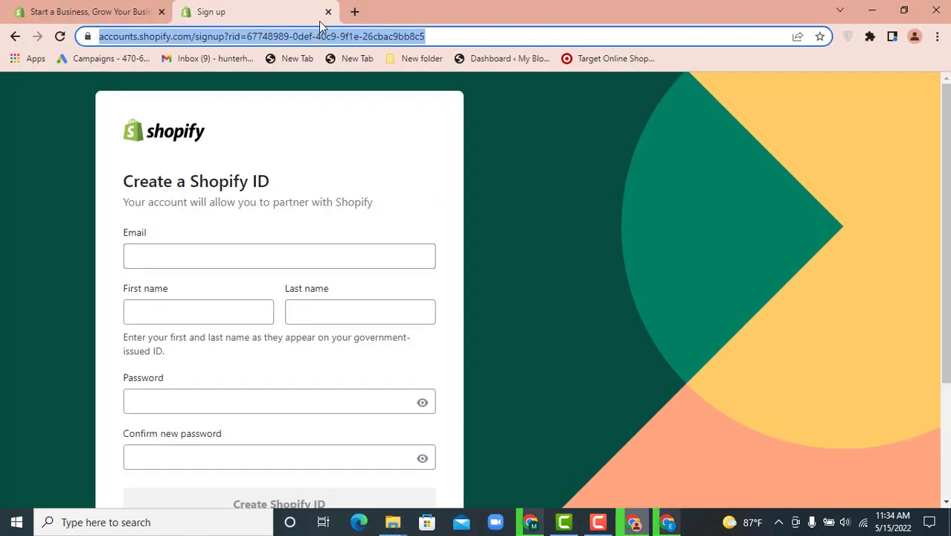
{"action": "left_click", "coordinate": [328, 12]}
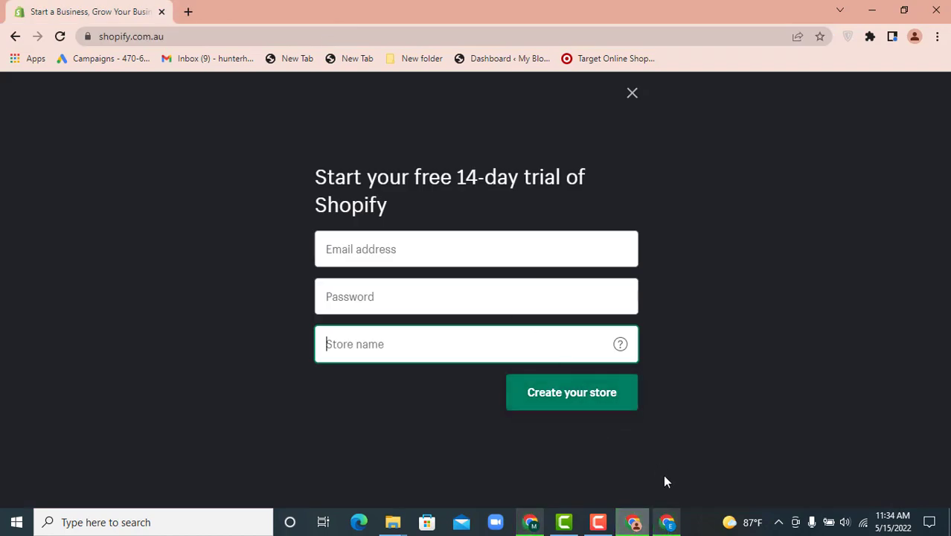
{"action": "left_click", "coordinate": [667, 522]}
{"action": "left_click", "coordinate": [187, 36]}
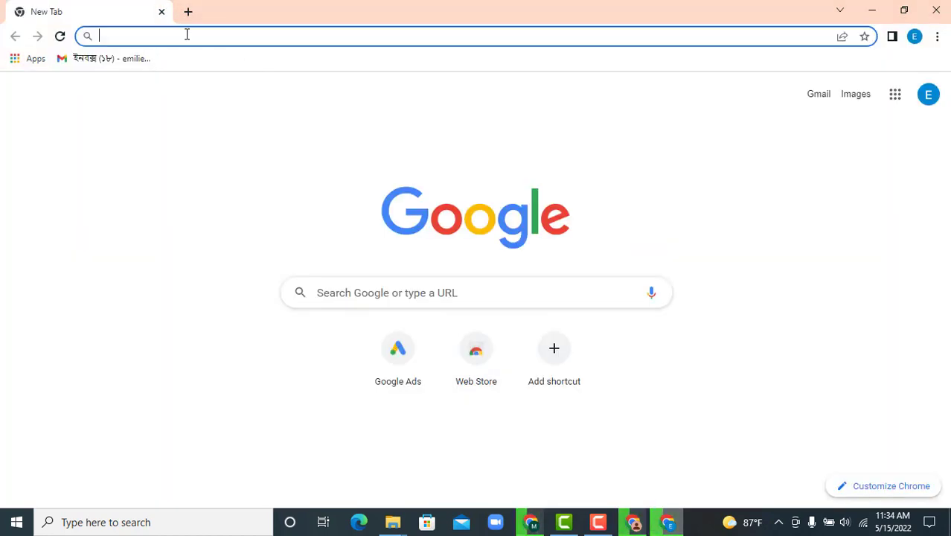
{"action": "key", "text": "ctrl+v"}
{"action": "key", "text": "Return"}
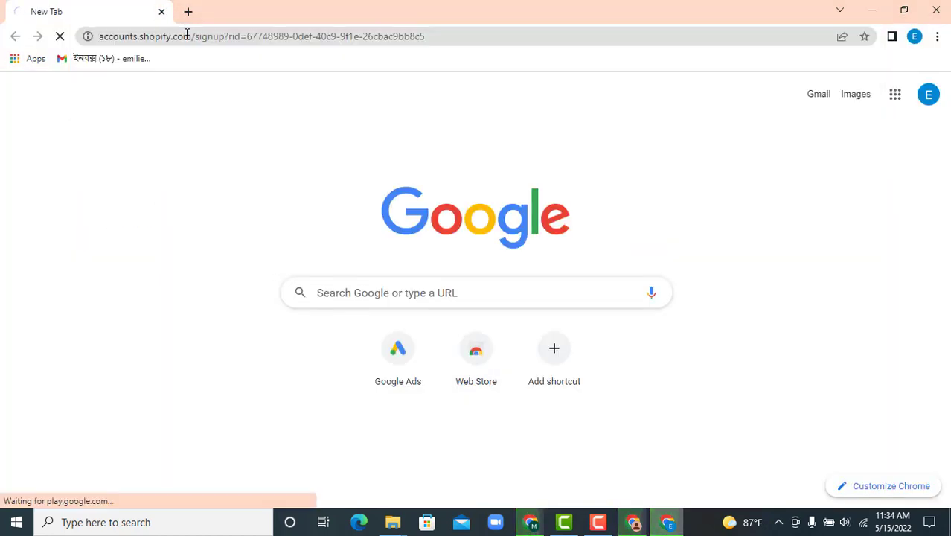
Open shopify.com.au in a new tab of the shopping profile and start the free trial
{"action": "left_click", "coordinate": [637, 521]}
{"action": "left_click", "coordinate": [108, 37]}
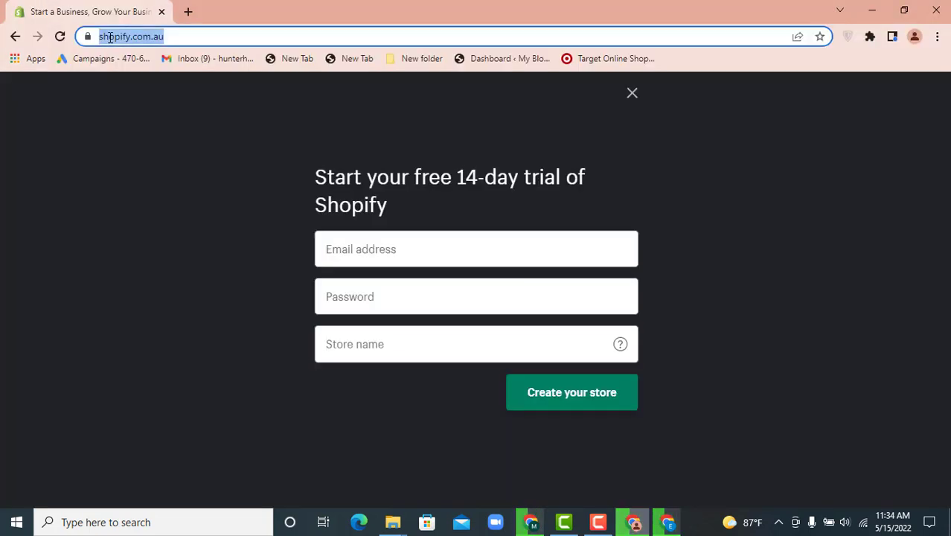
{"action": "right_click", "coordinate": [111, 37]}
{"action": "left_click", "coordinate": [155, 100]}
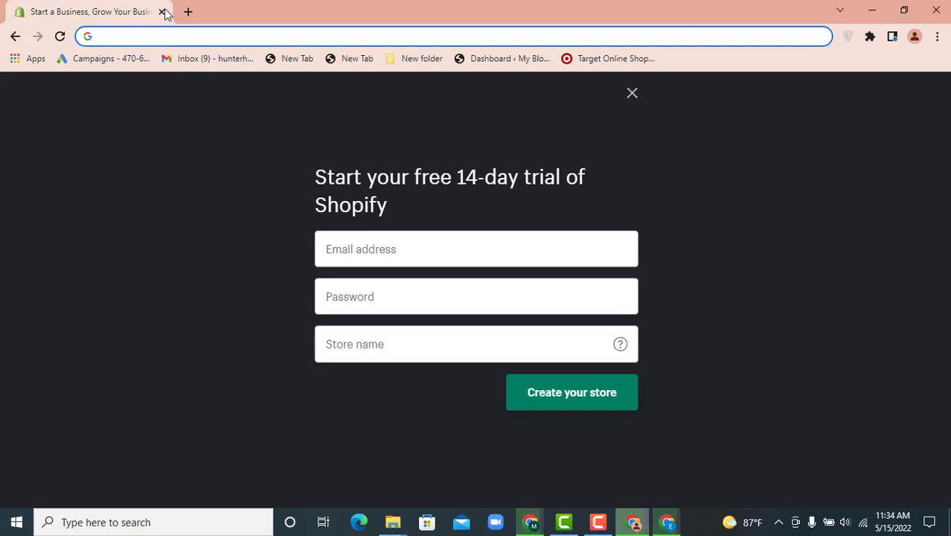
{"action": "left_click", "coordinate": [634, 521]}
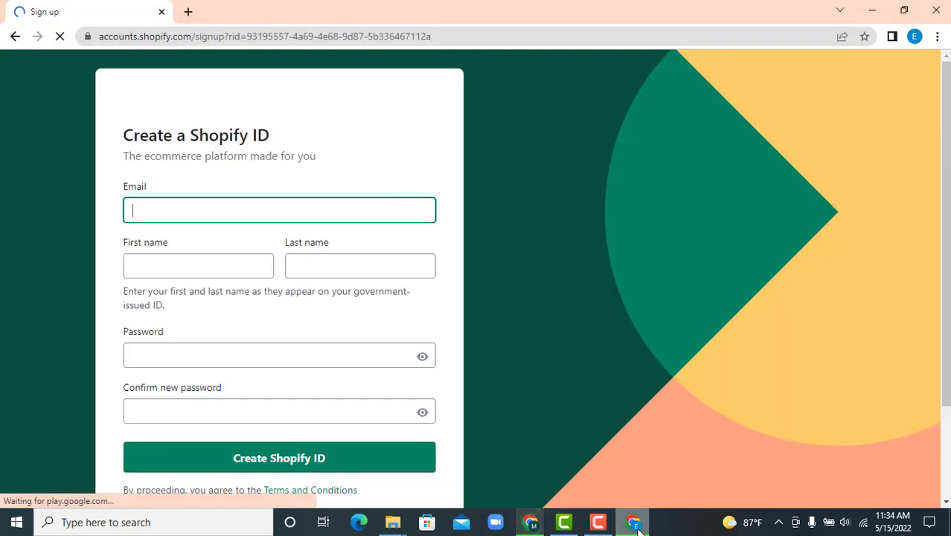
{"action": "left_click", "coordinate": [187, 11]}
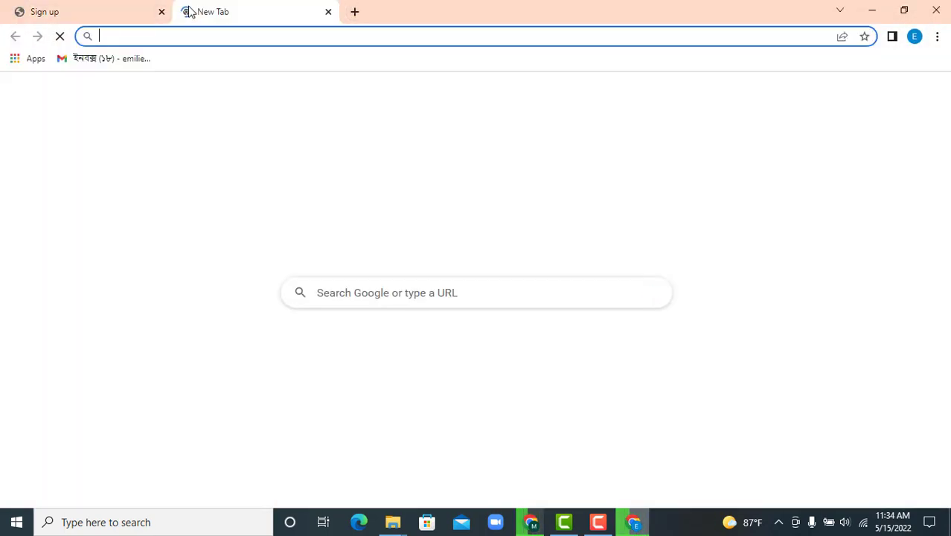
{"action": "key", "text": "ctrl+v"}
{"action": "key", "text": "Return"}
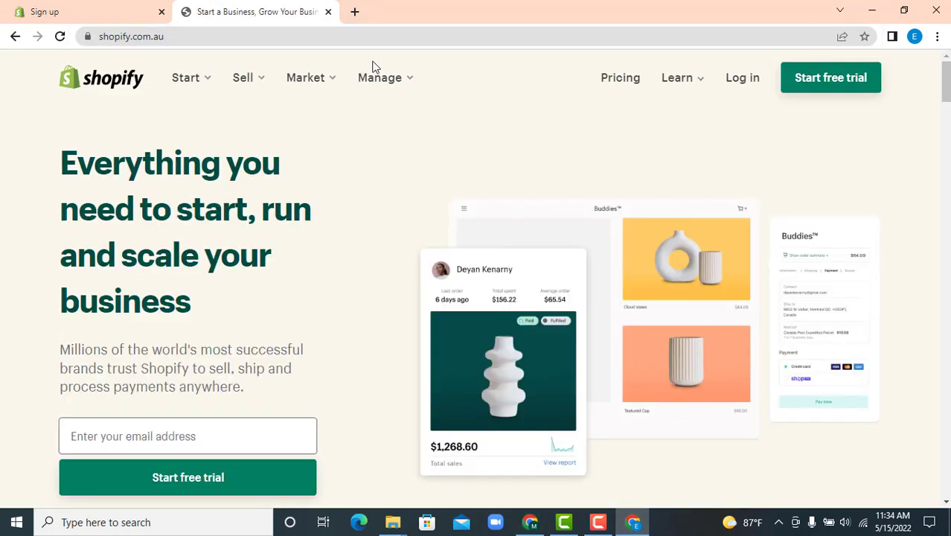
{"action": "left_click", "coordinate": [824, 120]}
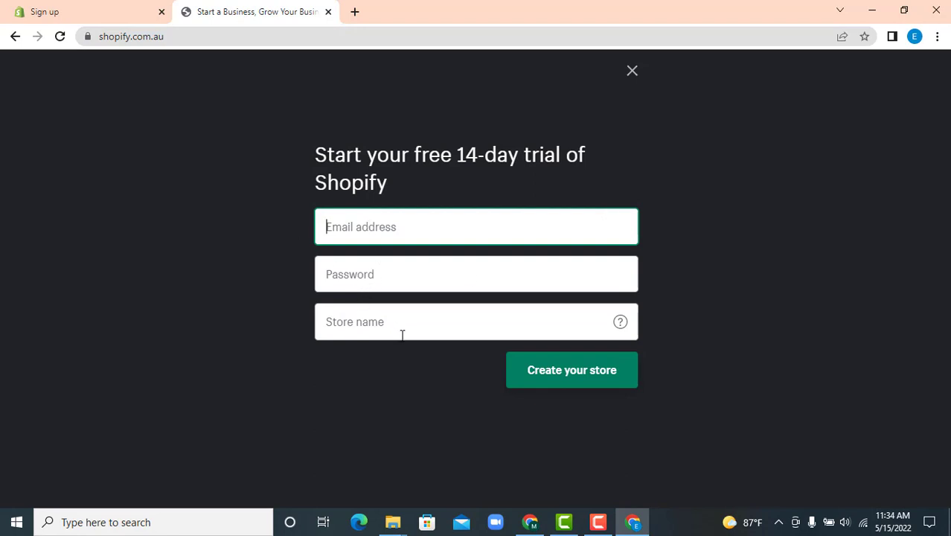
{"action": "left_click", "coordinate": [77, 6]}
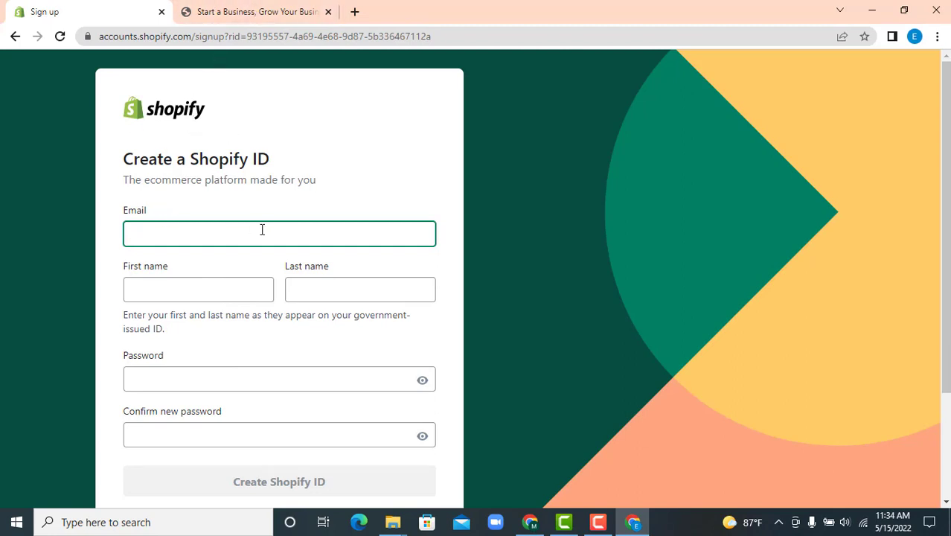
Copy the Google account's e-mail address and paste it into the free-trial form's Email field
{"action": "left_click", "coordinate": [246, 11]}
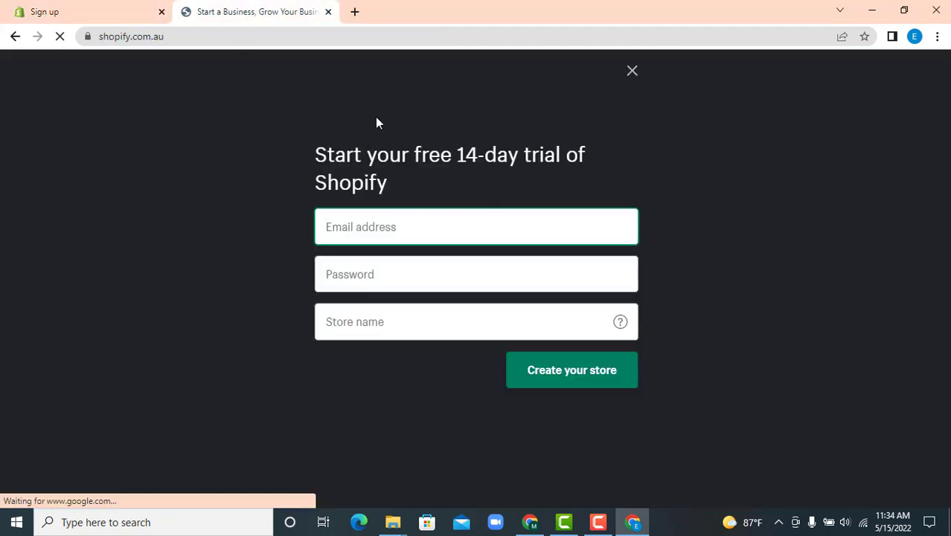
{"action": "left_click", "coordinate": [356, 12]}
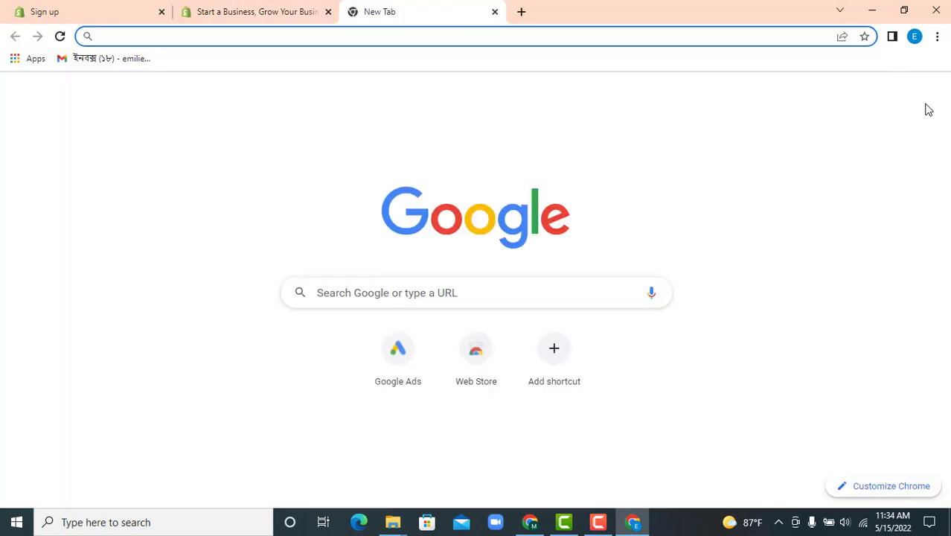
{"action": "left_click", "coordinate": [927, 95]}
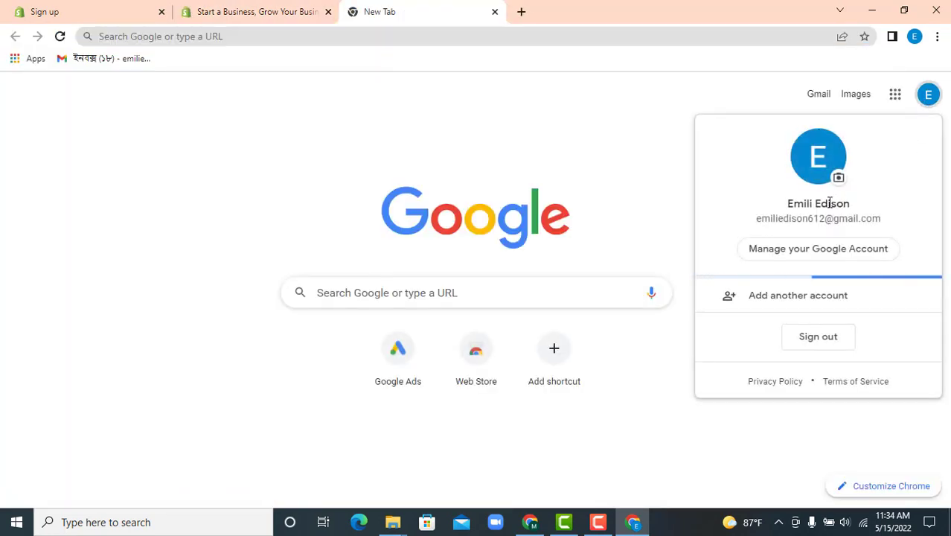
{"action": "triple_click", "coordinate": [832, 220]}
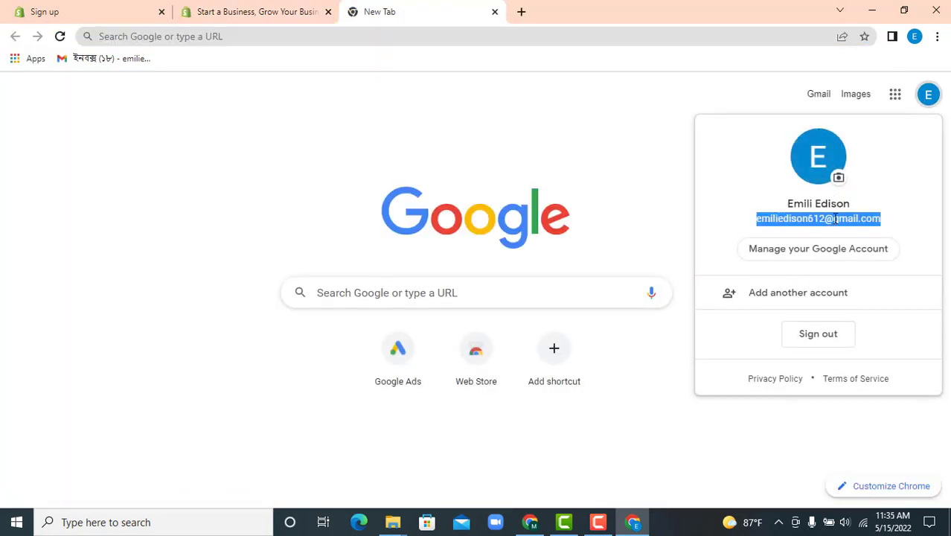
{"action": "right_click", "coordinate": [832, 220]}
{"action": "left_click", "coordinate": [833, 232]}
{"action": "left_click", "coordinate": [242, 12]}
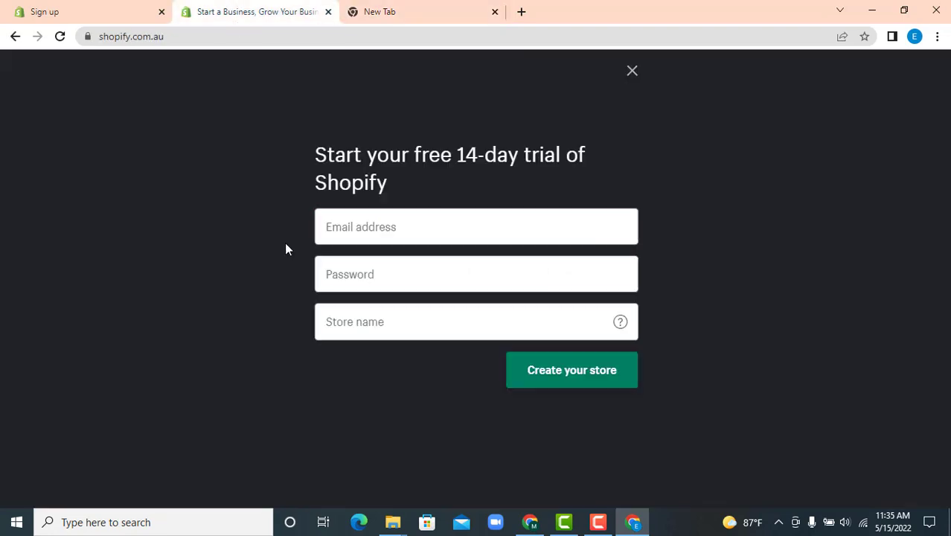
{"action": "left_click", "coordinate": [347, 232]}
{"action": "right_click", "coordinate": [364, 232]}
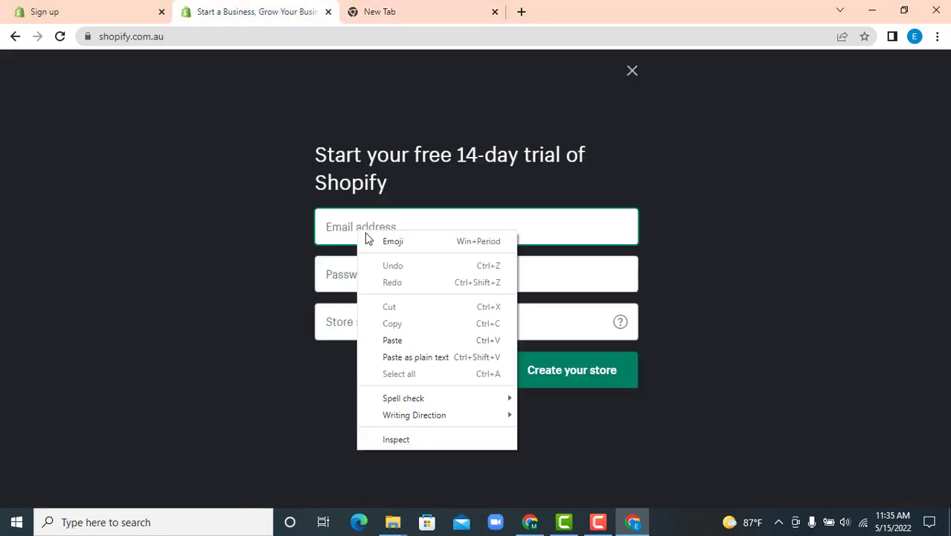
{"action": "left_click", "coordinate": [407, 341]}
Paste the same e-mail address into the Create a Shopify ID Email field
{"action": "left_click", "coordinate": [135, 23]}
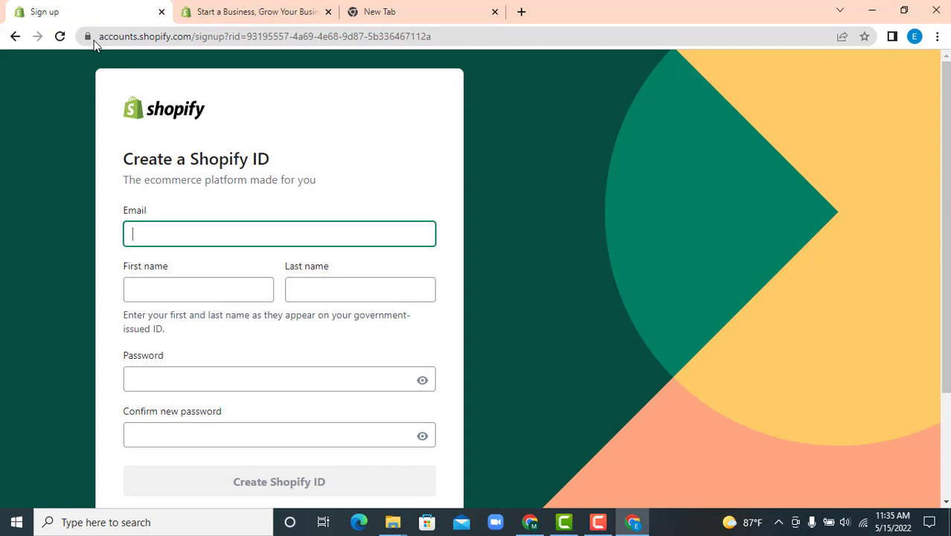
{"action": "right_click", "coordinate": [197, 235]}
{"action": "left_click", "coordinate": [248, 341]}
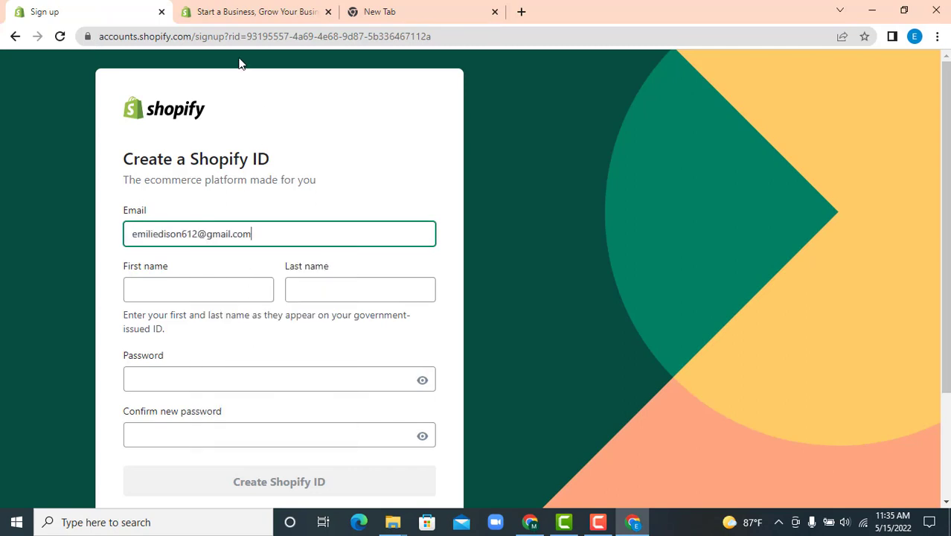
Copy the account holder's full name from the Google account panel
{"action": "left_click", "coordinate": [240, 9]}
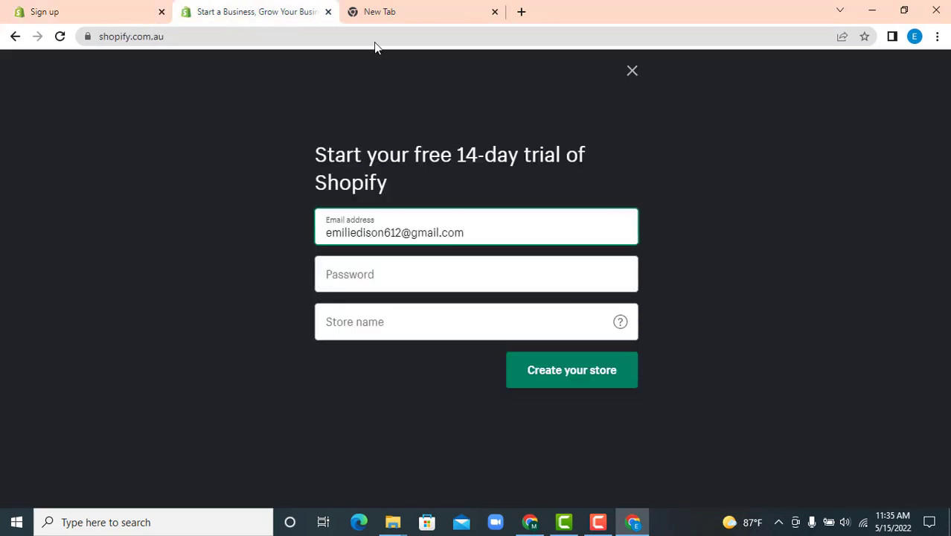
{"action": "left_click", "coordinate": [370, 9]}
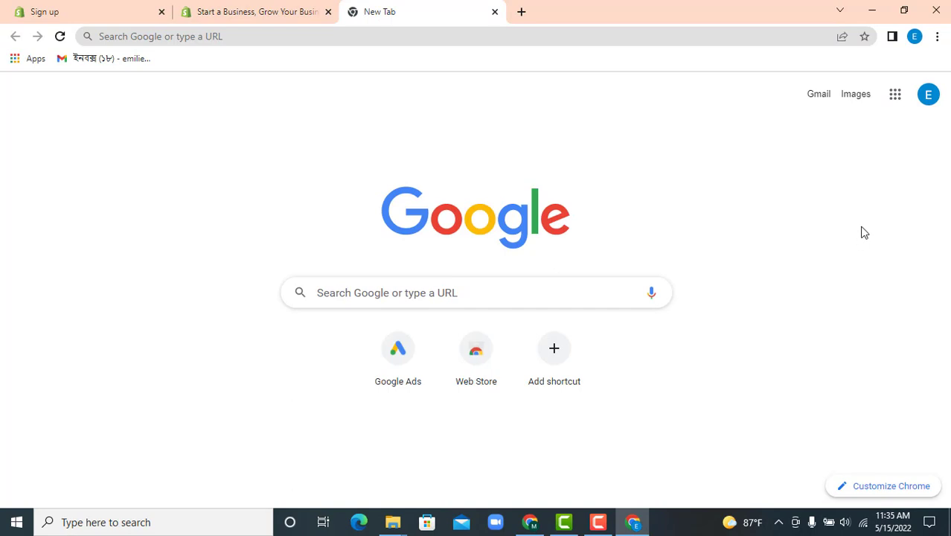
{"action": "left_click", "coordinate": [923, 118]}
{"action": "triple_click", "coordinate": [815, 205]}
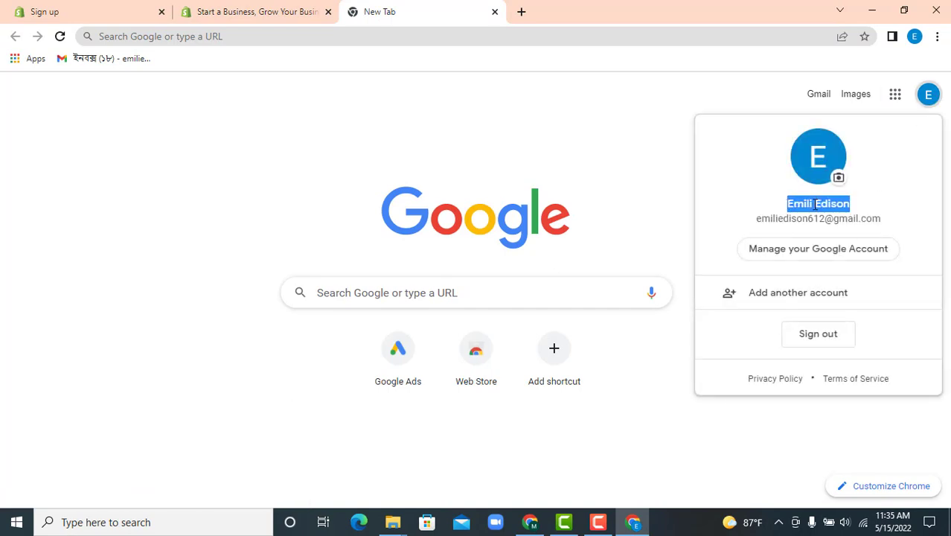
{"action": "right_click", "coordinate": [815, 205]}
{"action": "left_click", "coordinate": [789, 214]}
{"action": "left_click", "coordinate": [89, 9]}
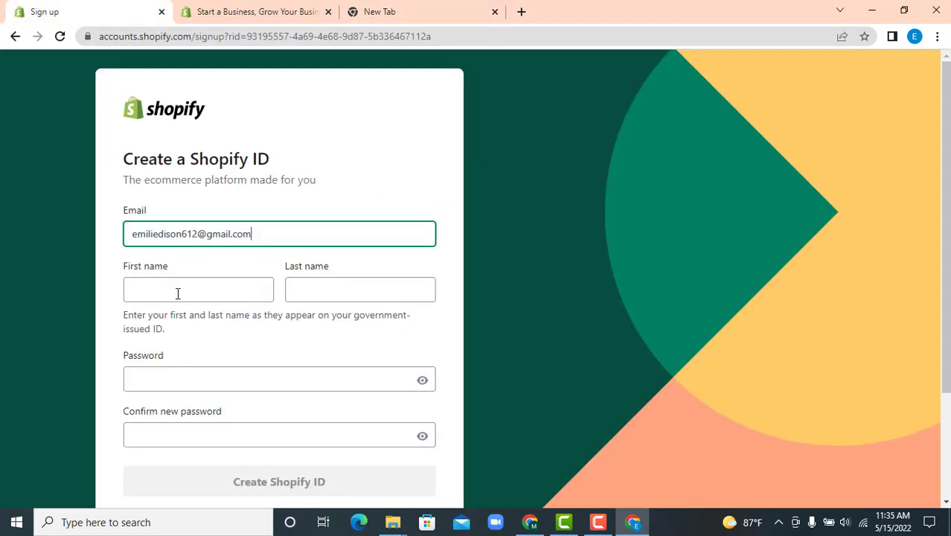
Fill First name and Last name with the account holder's name
{"action": "right_click", "coordinate": [177, 292]}
{"action": "left_click", "coordinate": [217, 184]}
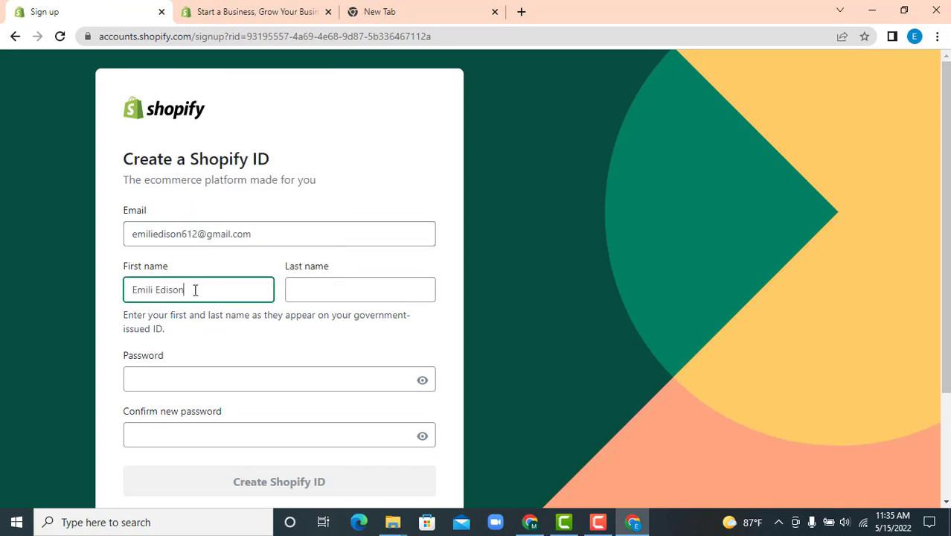
{"action": "left_click_drag", "start_coordinate": [195, 291], "coordinate": [158, 289]}
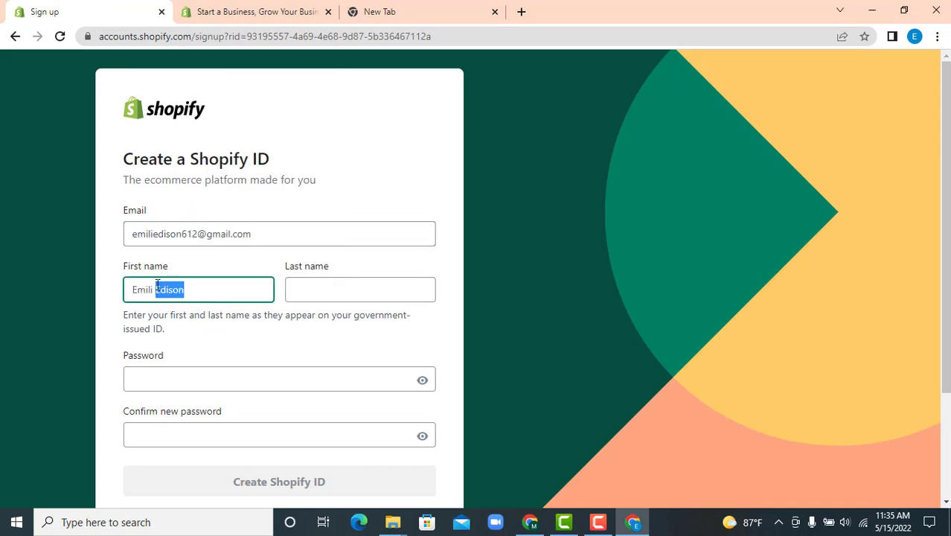
{"action": "key", "text": "BackSpace"}
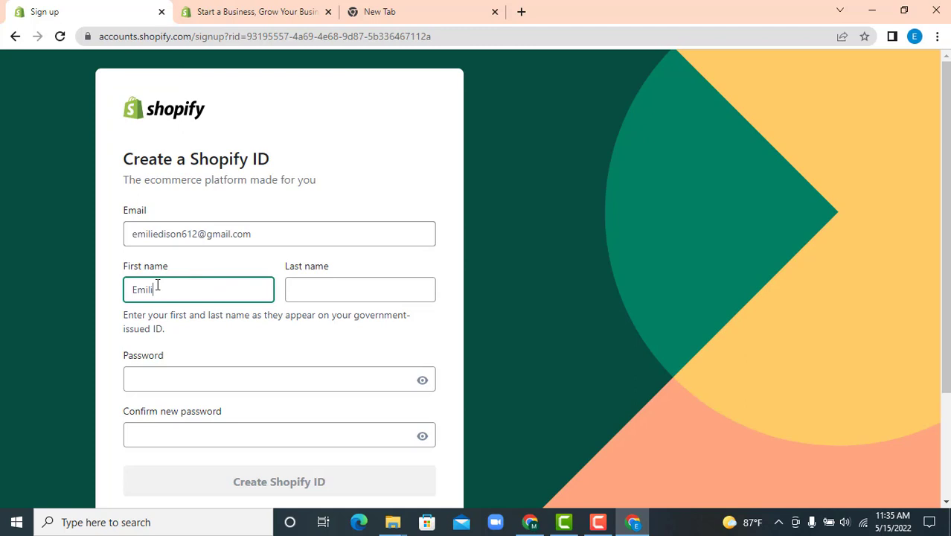
{"action": "left_click", "coordinate": [314, 292]}
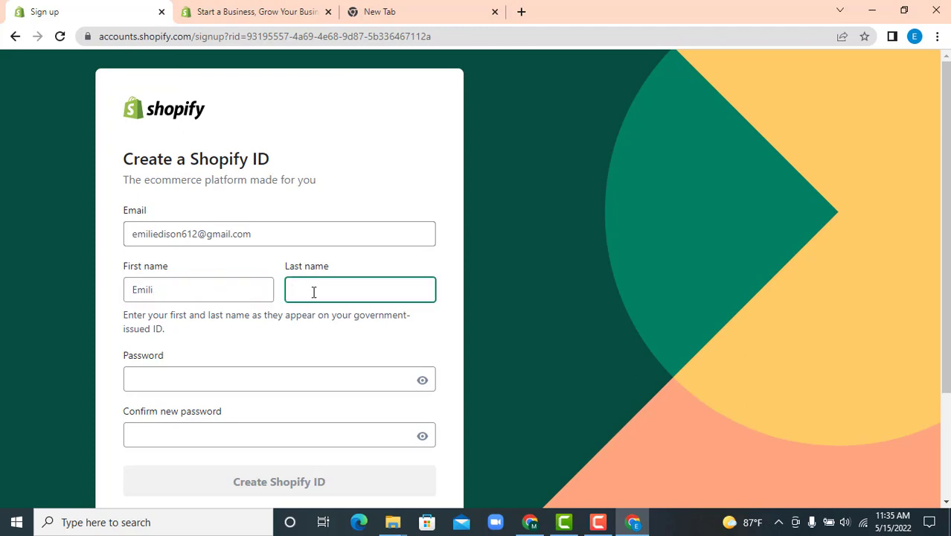
{"action": "type", "text": "Edison"}
Enter and confirm a strong password on the Shopify ID form
{"action": "left_click", "coordinate": [231, 376]}
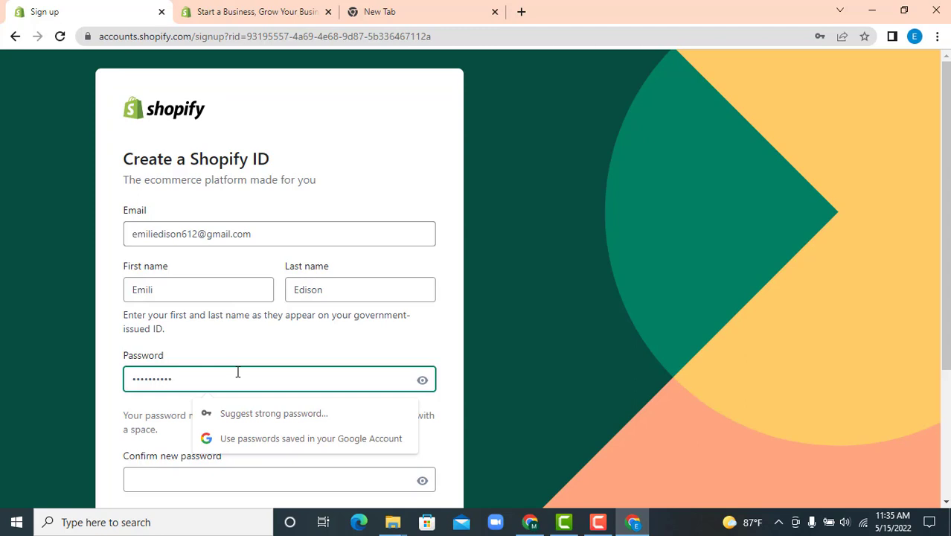
{"action": "scroll", "coordinate": [233, 326], "scroll_direction": "down", "scroll_amount": 2}
{"action": "left_click", "coordinate": [231, 339]}
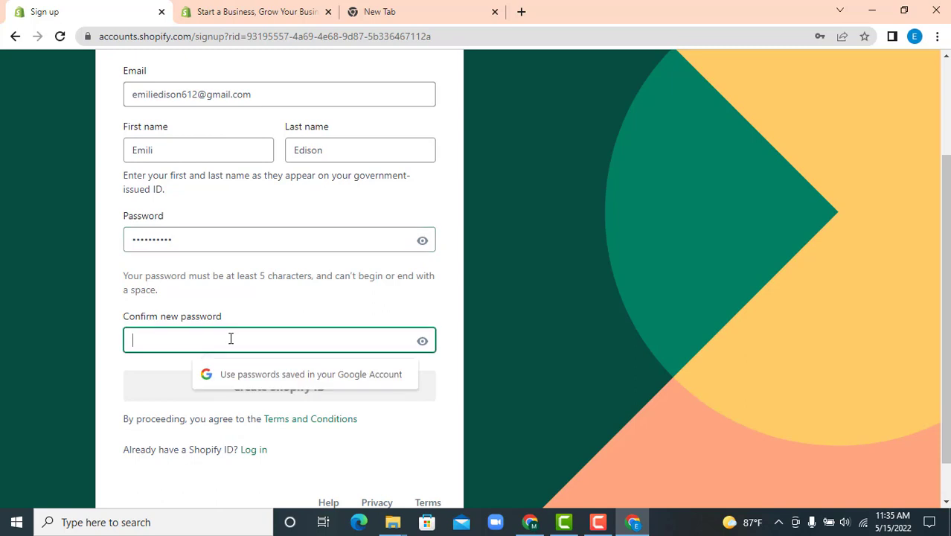
{"action": "type", "text": "***"}
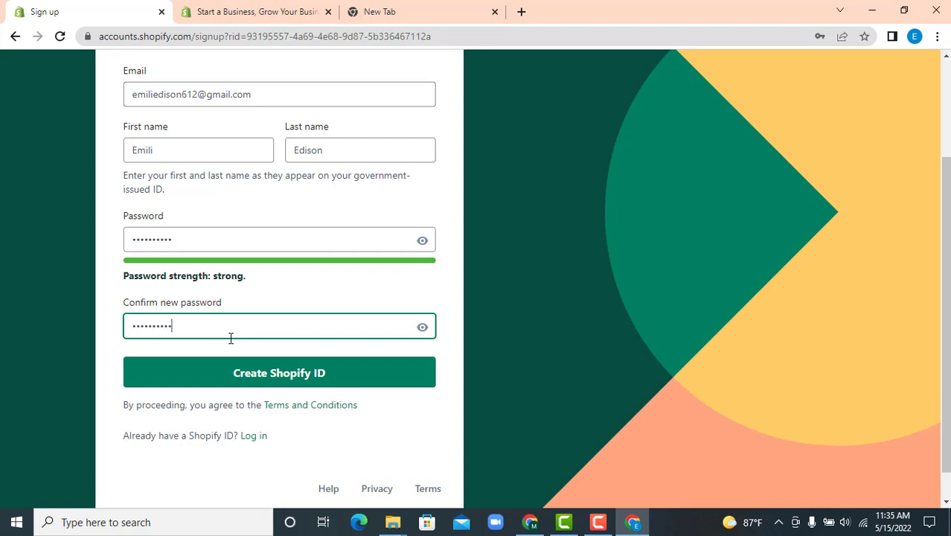
Enter the password on the 14-day free-trial form
{"action": "left_click", "coordinate": [255, 9]}
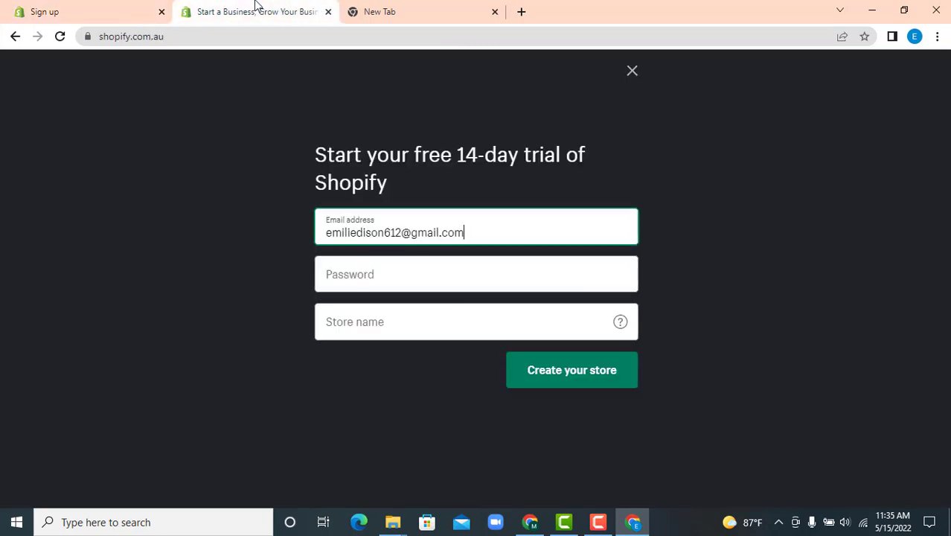
{"action": "left_click", "coordinate": [378, 281]}
{"action": "type", "text": "**"}
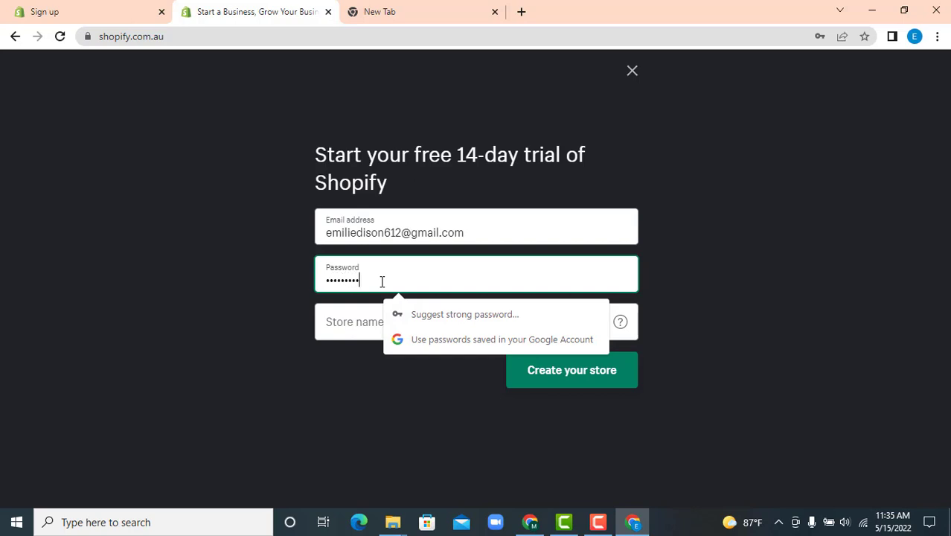
{"action": "left_click", "coordinate": [353, 326]}
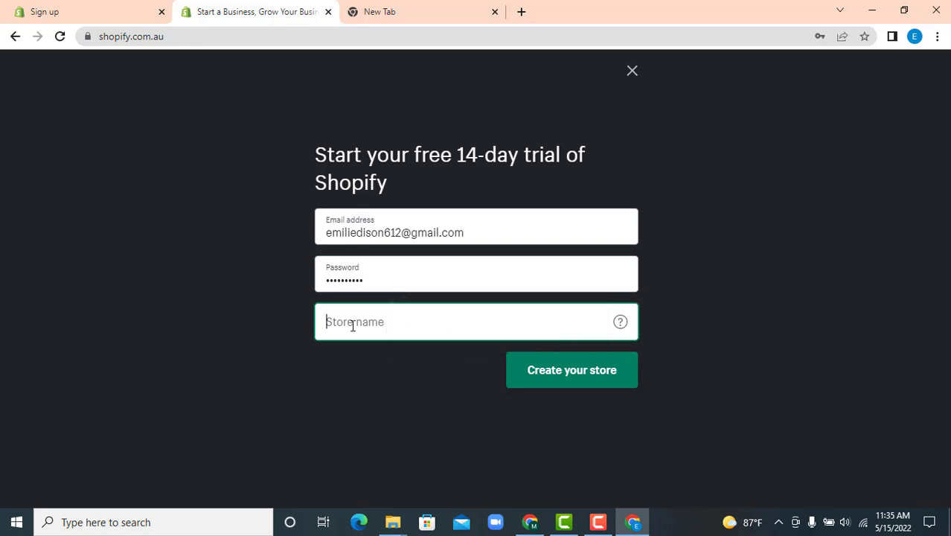
{"action": "left_click", "coordinate": [100, 10]}
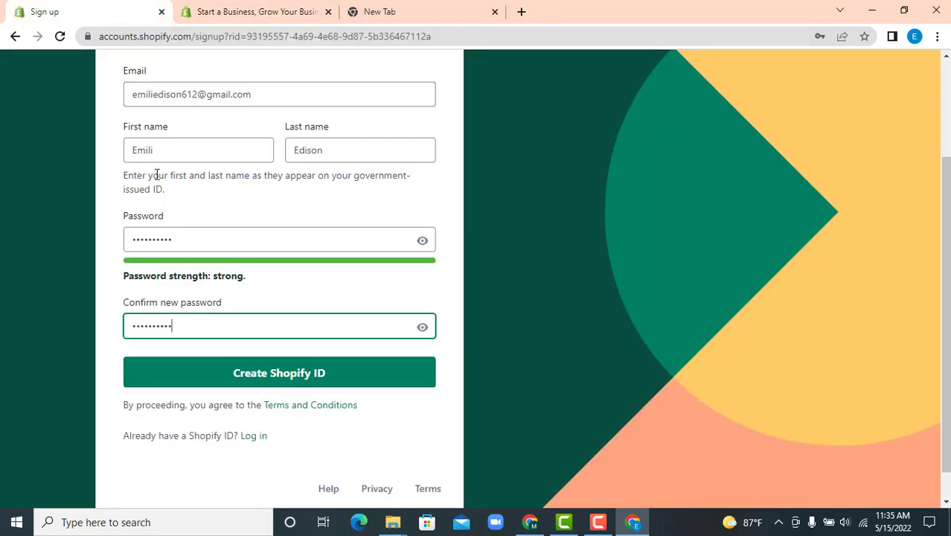
Create the Shopify ID and log in with the new password
{"action": "left_click", "coordinate": [298, 374]}
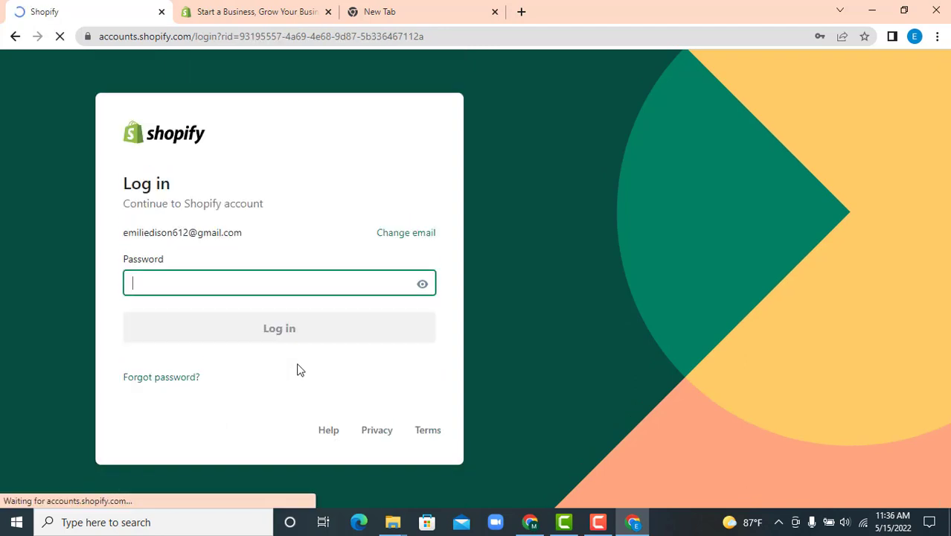
{"action": "left_click", "coordinate": [178, 282]}
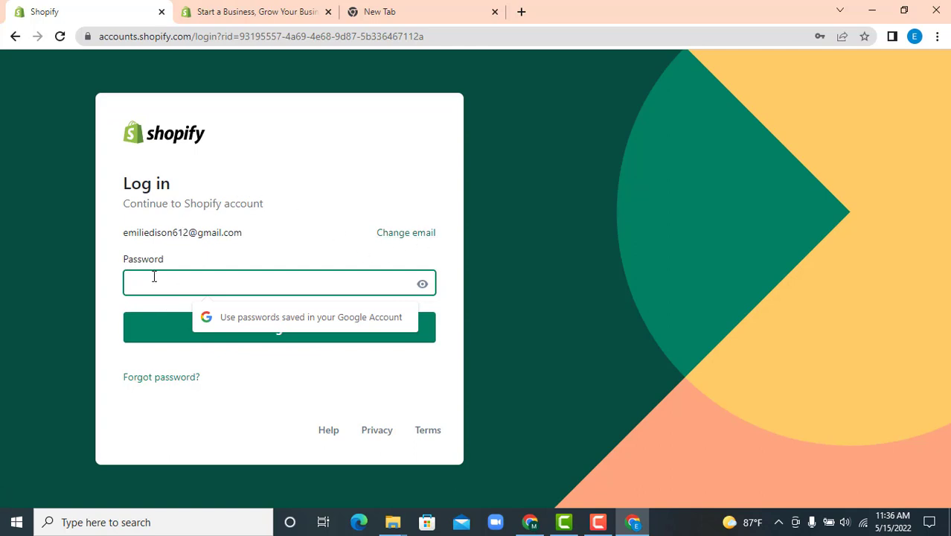
{"action": "type", "text": "••"}
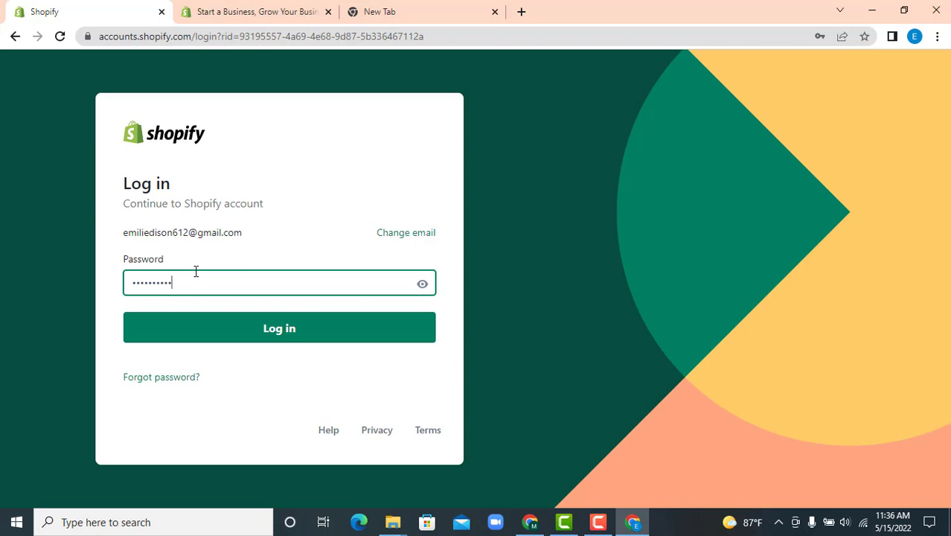
{"action": "key", "text": "Return"}
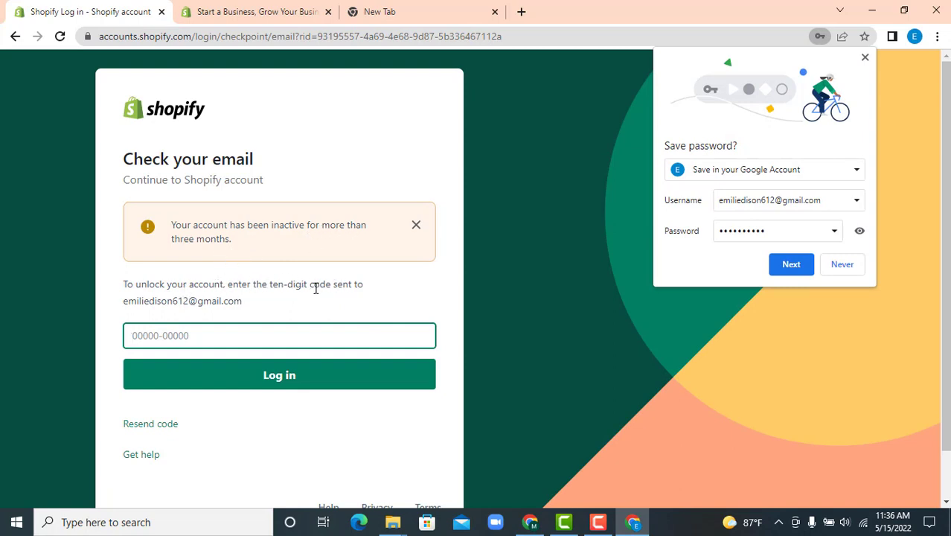
Dismiss Chrome's save-password and Google identity verification prompts
{"action": "left_click", "coordinate": [792, 265]}
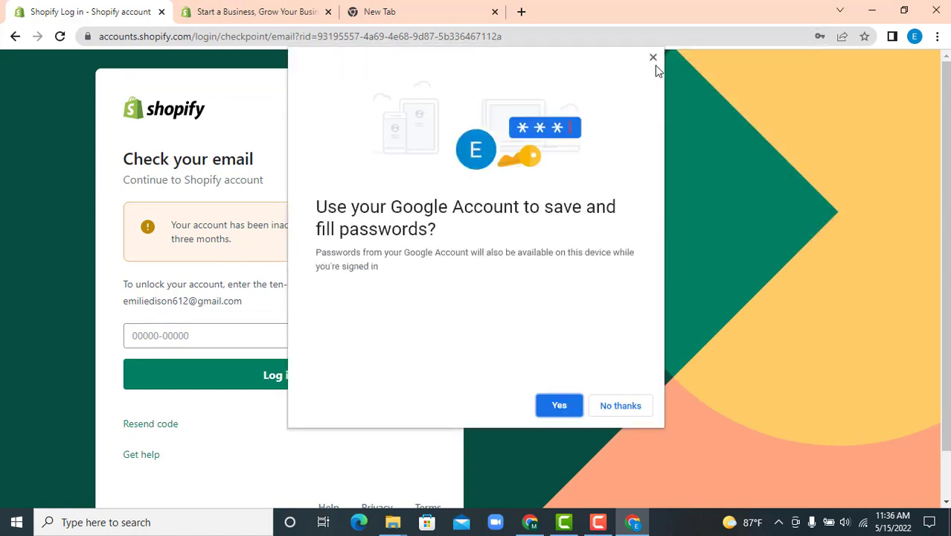
{"action": "left_click", "coordinate": [574, 400]}
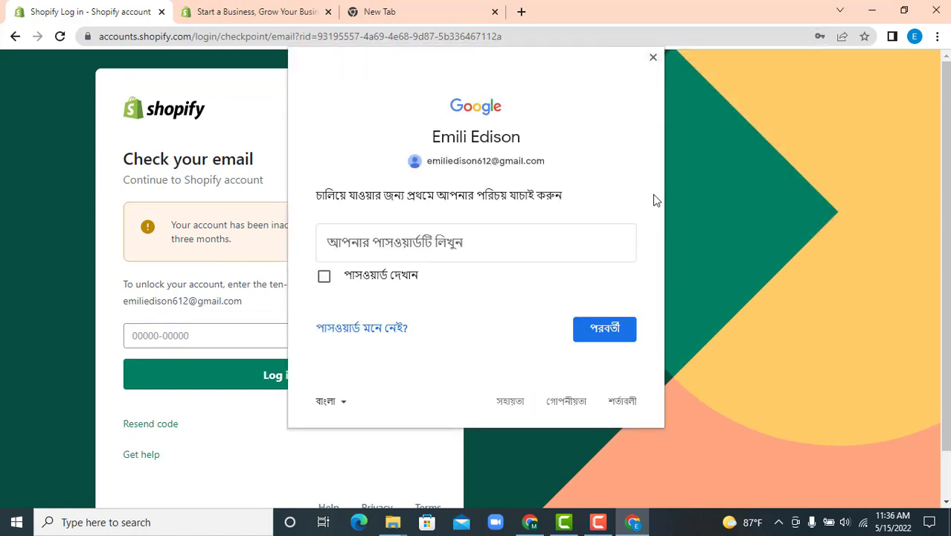
{"action": "left_click", "coordinate": [653, 58]}
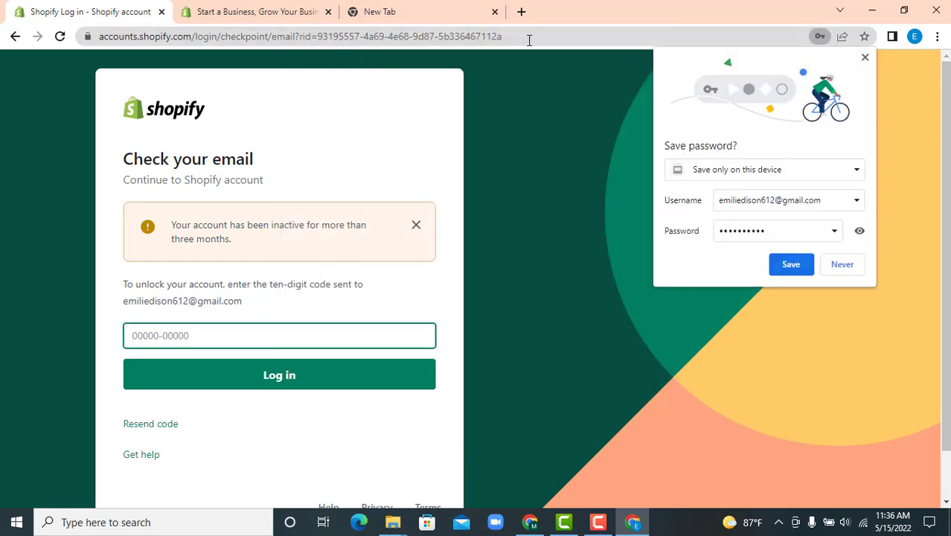
{"action": "left_click", "coordinate": [865, 58]}
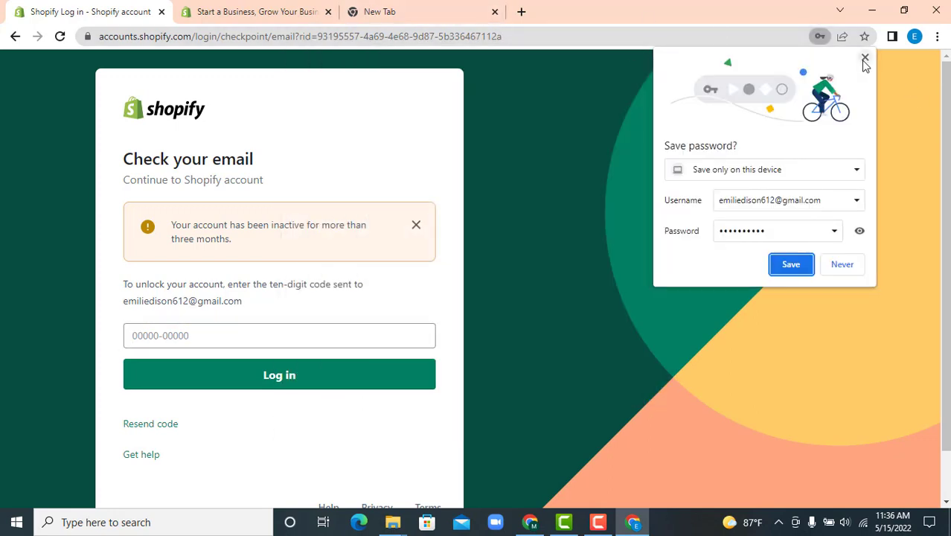
{"action": "left_click", "coordinate": [470, 8]}
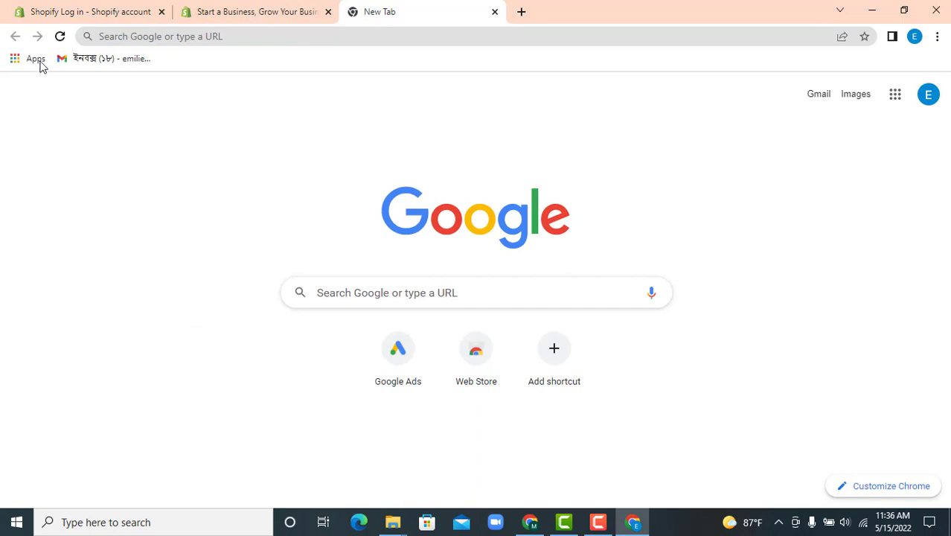
{"action": "left_click", "coordinate": [75, 58]}
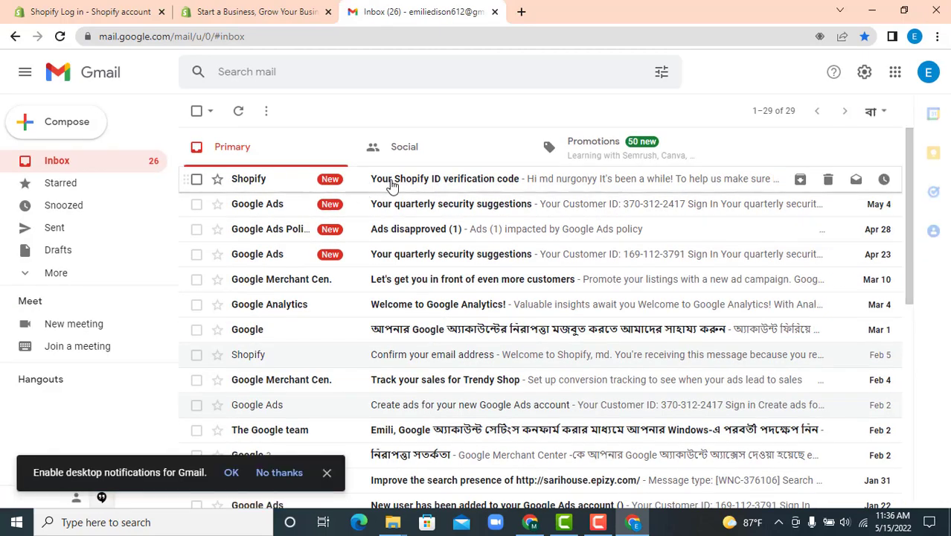
{"action": "left_click", "coordinate": [392, 186]}
{"action": "triple_click", "coordinate": [451, 320]}
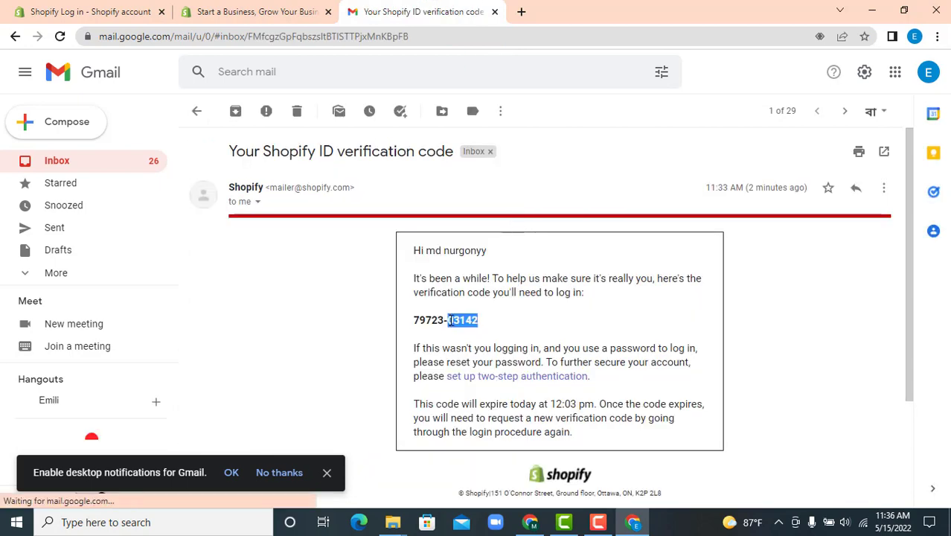
{"action": "right_click", "coordinate": [451, 324]}
{"action": "left_click", "coordinate": [469, 332]}
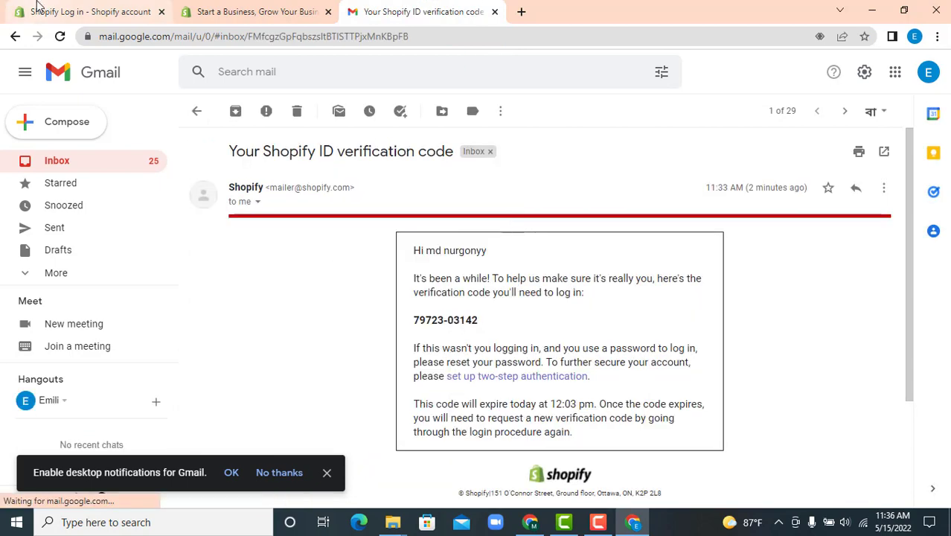
{"action": "left_click", "coordinate": [89, 11]}
{"action": "right_click", "coordinate": [197, 330]}
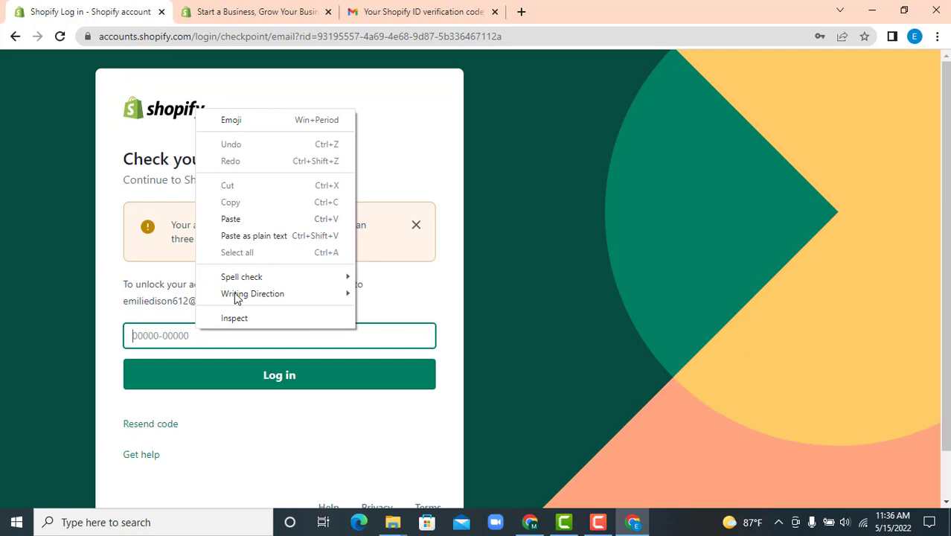
{"action": "left_click", "coordinate": [239, 217]}
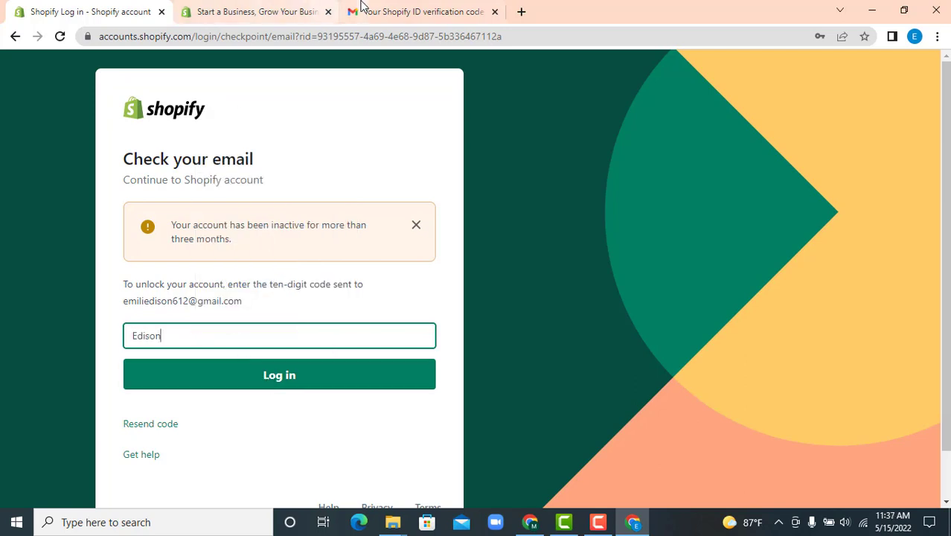
Recopy the code, replace the wrongly pasted text with it, and submit to log in
{"action": "left_click", "coordinate": [364, 9]}
{"action": "double_click", "coordinate": [450, 320]}
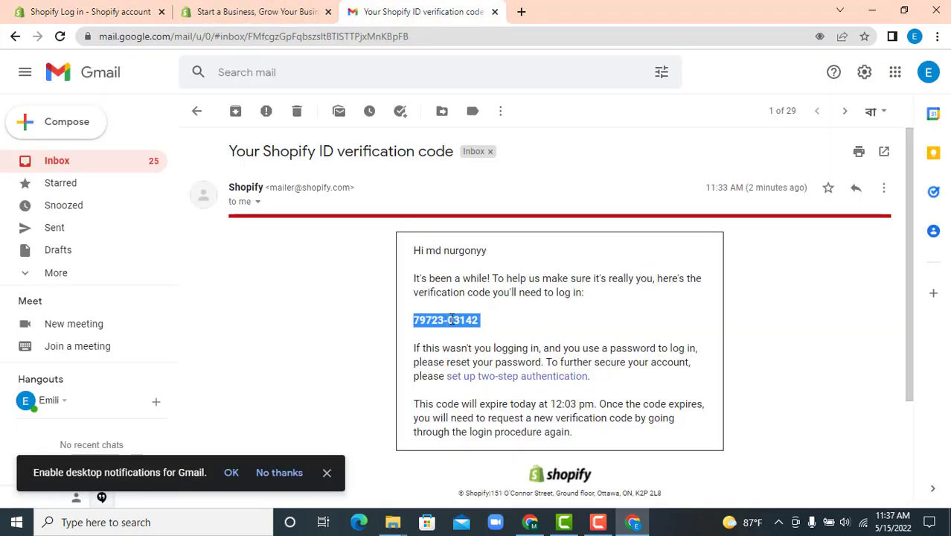
{"action": "right_click", "coordinate": [456, 320]}
{"action": "left_click", "coordinate": [470, 331]}
{"action": "left_click", "coordinate": [104, 9]}
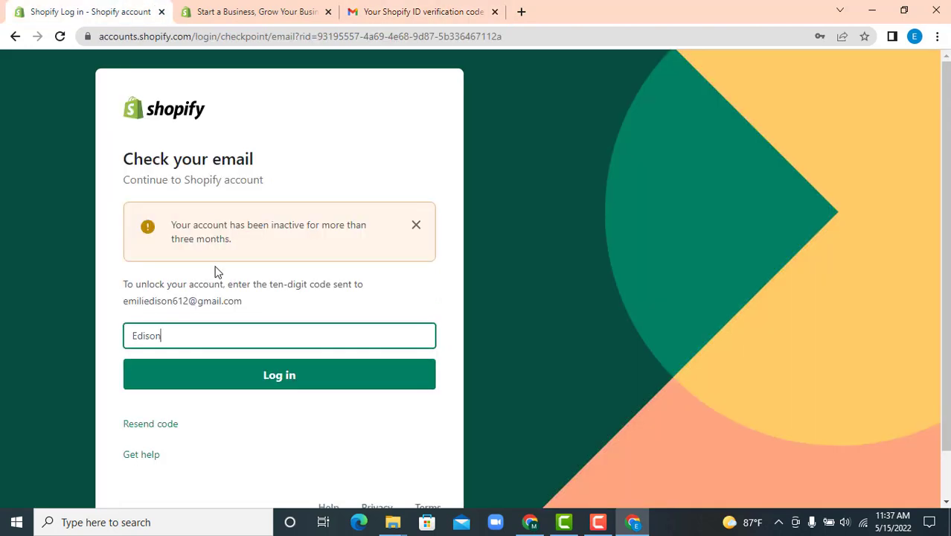
{"action": "left_click_drag", "start_coordinate": [182, 336], "coordinate": [70, 347]}
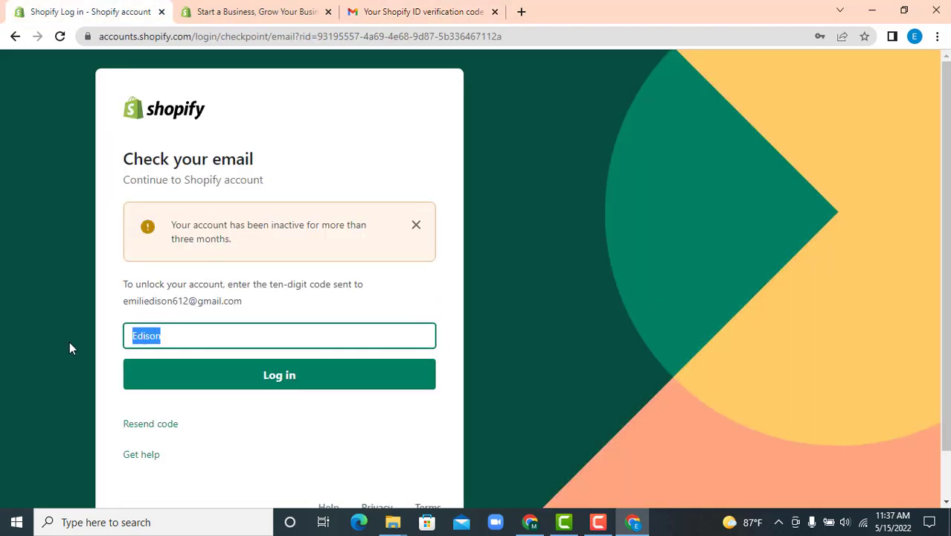
{"action": "key", "text": "ctrl+v"}
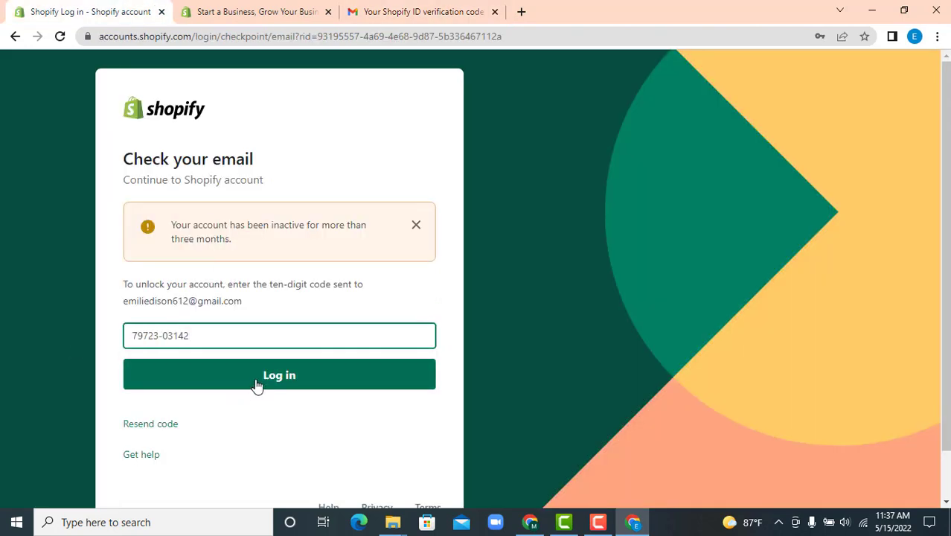
{"action": "left_click", "coordinate": [254, 384]}
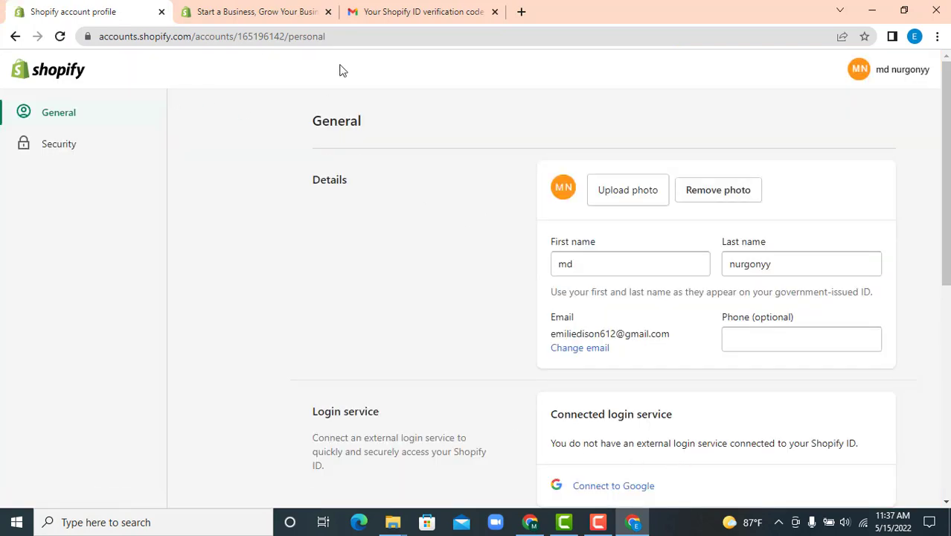
Reload the General account settings page and scroll down to the store list
{"action": "scroll", "coordinate": [629, 335], "scroll_direction": "down", "scroll_amount": 5}
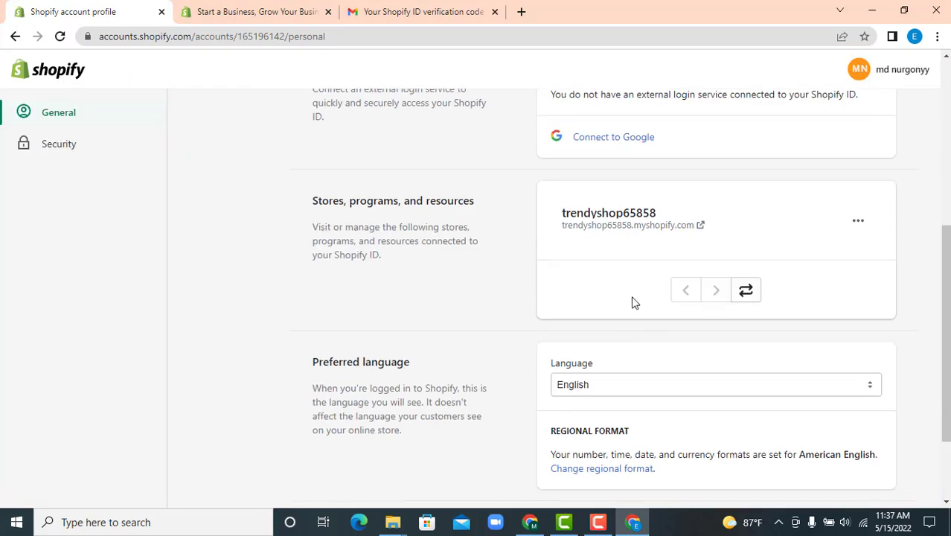
{"action": "scroll", "coordinate": [563, 269], "scroll_direction": "up", "scroll_amount": 5}
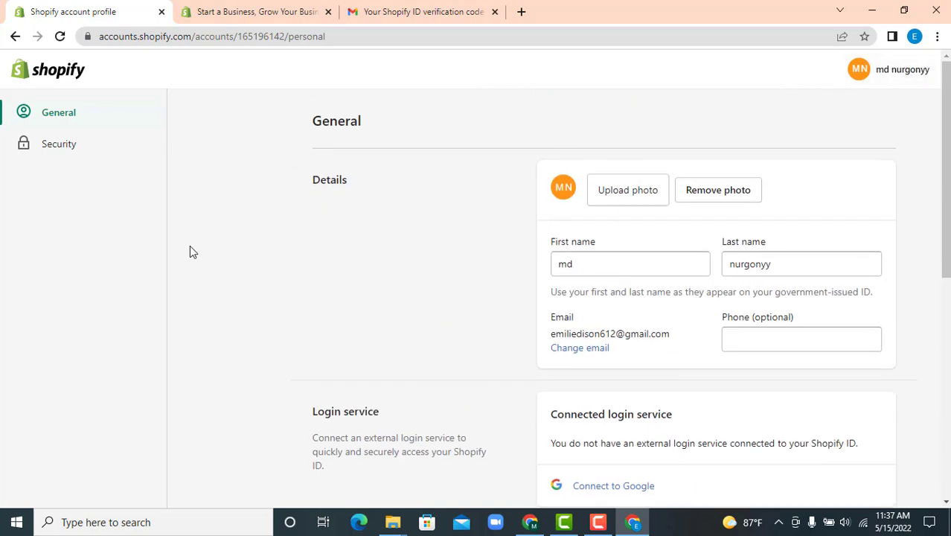
{"action": "scroll", "coordinate": [493, 291], "scroll_direction": "down", "scroll_amount": 5}
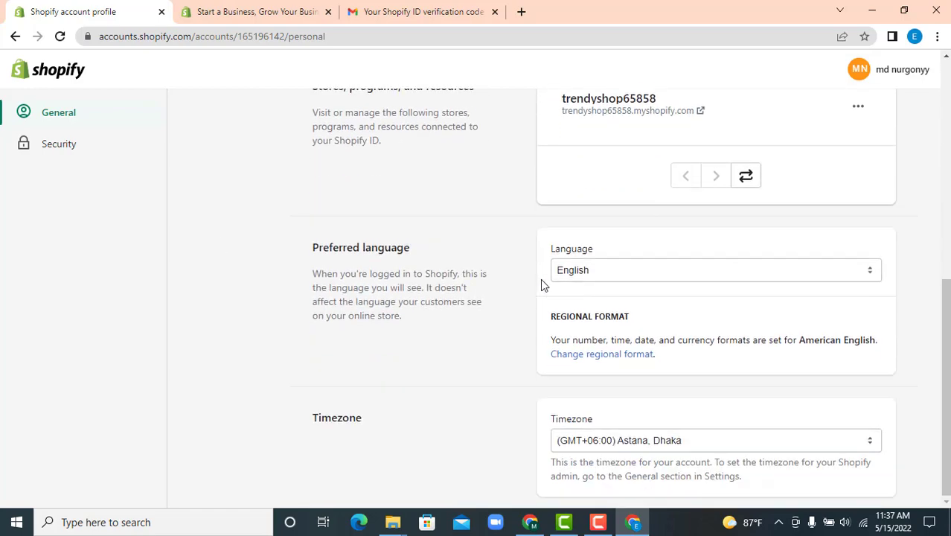
{"action": "scroll", "coordinate": [601, 289], "scroll_direction": "up", "scroll_amount": 5}
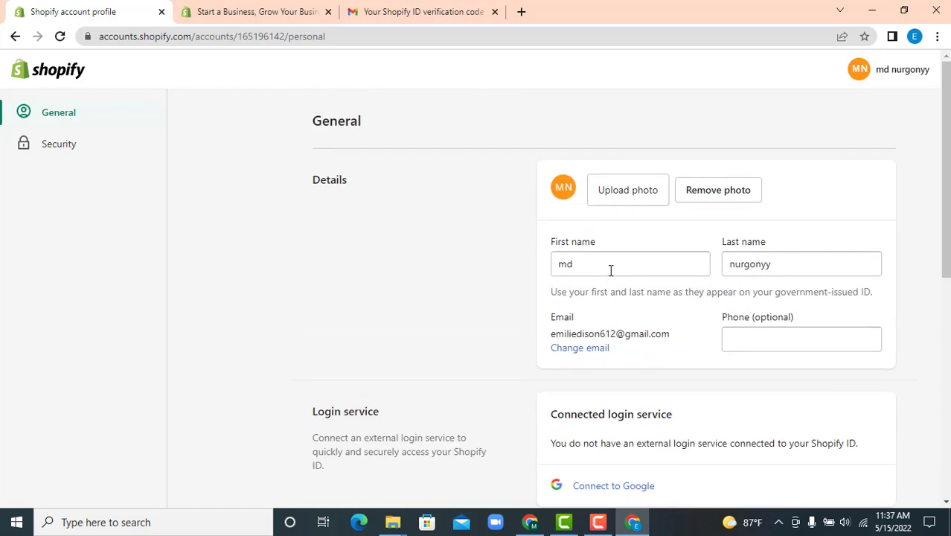
{"action": "left_click", "coordinate": [67, 116]}
{"action": "scroll", "coordinate": [392, 330], "scroll_direction": "down", "scroll_amount": 3}
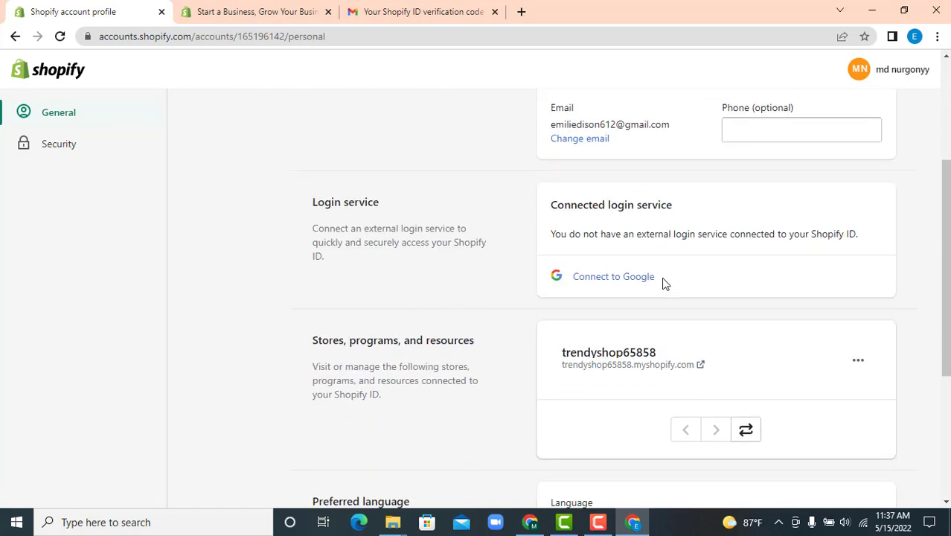
{"action": "scroll", "coordinate": [700, 286], "scroll_direction": "down", "scroll_amount": 2}
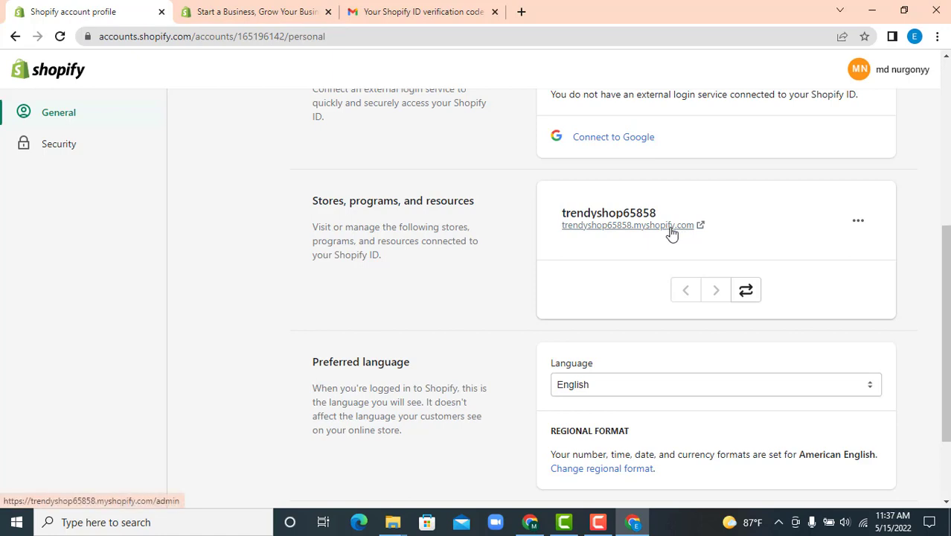
Open trendyshop65858.myshopify.com in a new tab, view it, then return to the profile tab
{"action": "right_click", "coordinate": [672, 228]}
{"action": "left_click", "coordinate": [722, 236]}
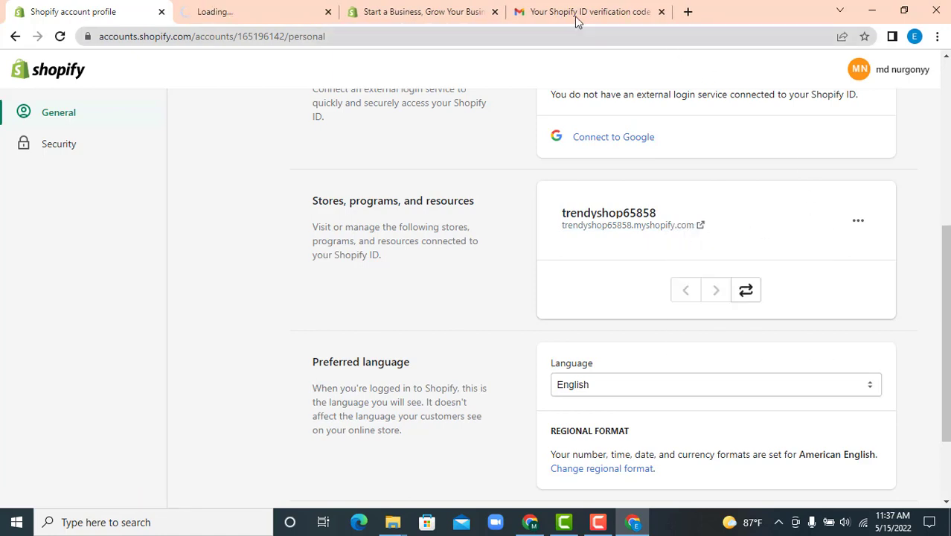
{"action": "left_click", "coordinate": [247, 8]}
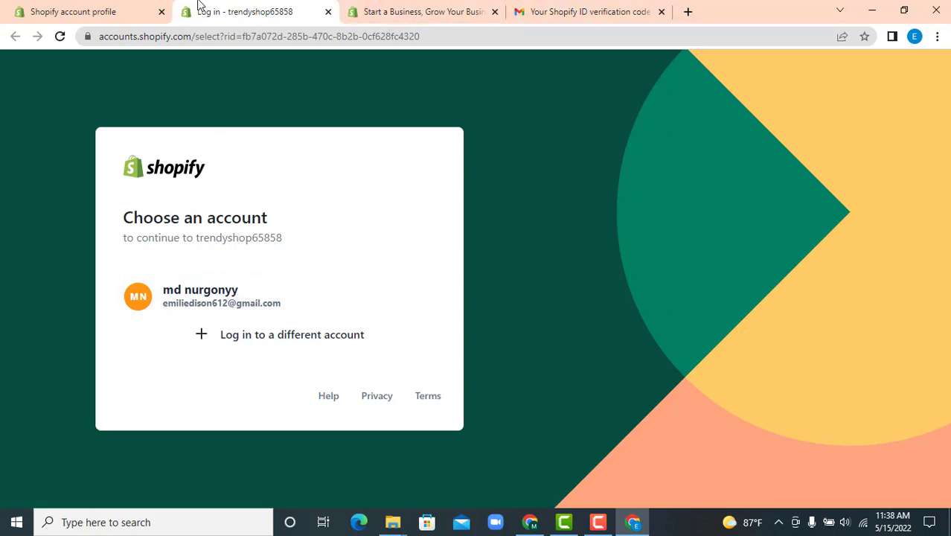
{"action": "left_click", "coordinate": [126, 5]}
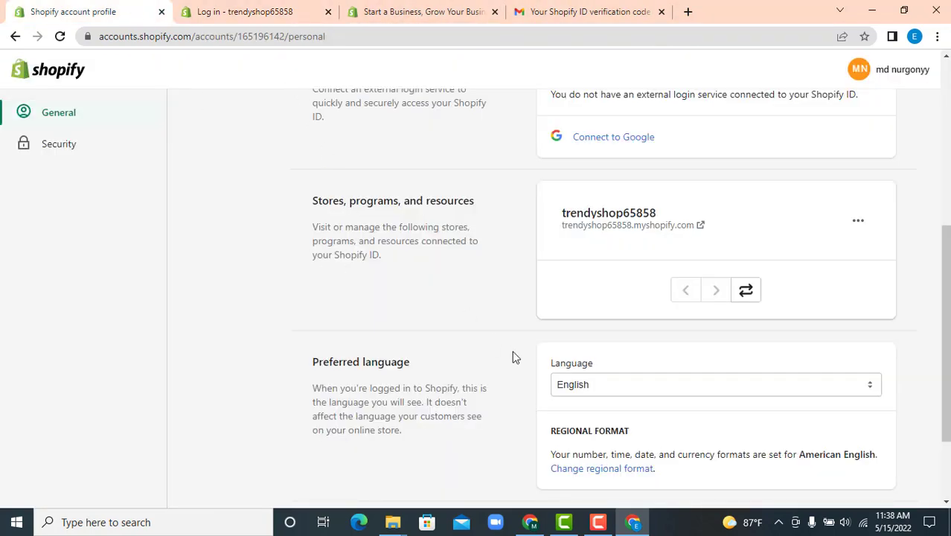
{"action": "scroll", "coordinate": [469, 203], "scroll_direction": "down", "scroll_amount": 2}
{"action": "scroll", "coordinate": [469, 203], "scroll_direction": "up", "scroll_amount": 5}
On the free-trial form, name the store 'trend shop24', create it, and save the password
{"action": "left_click", "coordinate": [376, 7]}
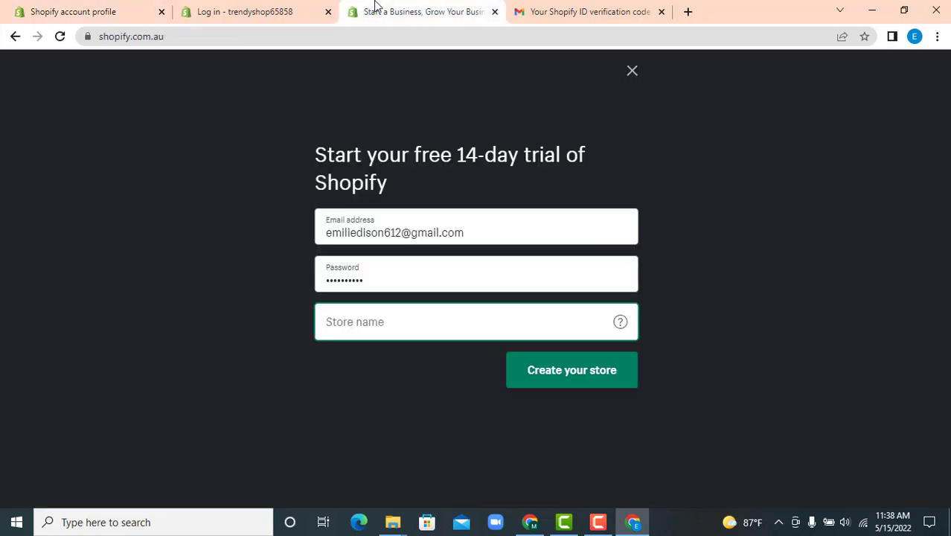
{"action": "left_click", "coordinate": [411, 237]}
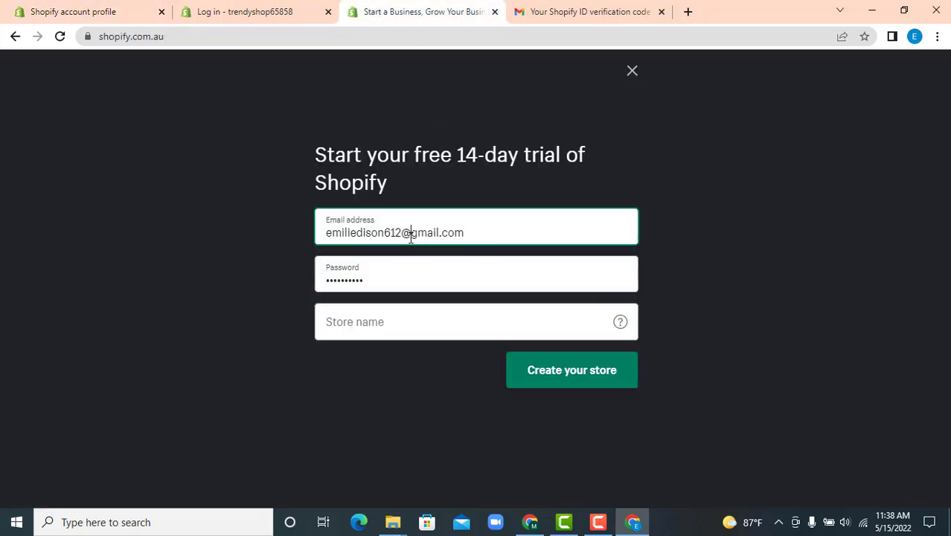
{"action": "left_click", "coordinate": [405, 274]}
{"action": "left_click", "coordinate": [487, 328]}
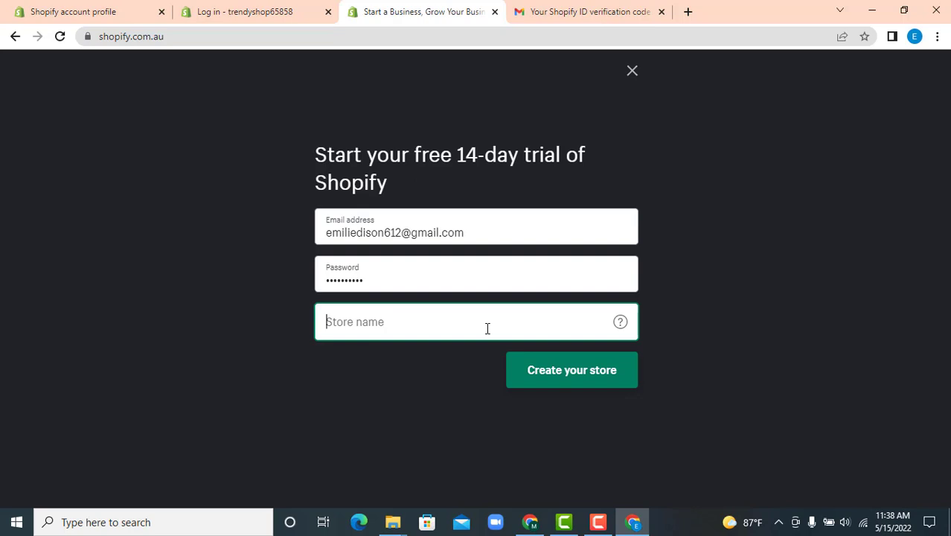
{"action": "type", "text": "t"}
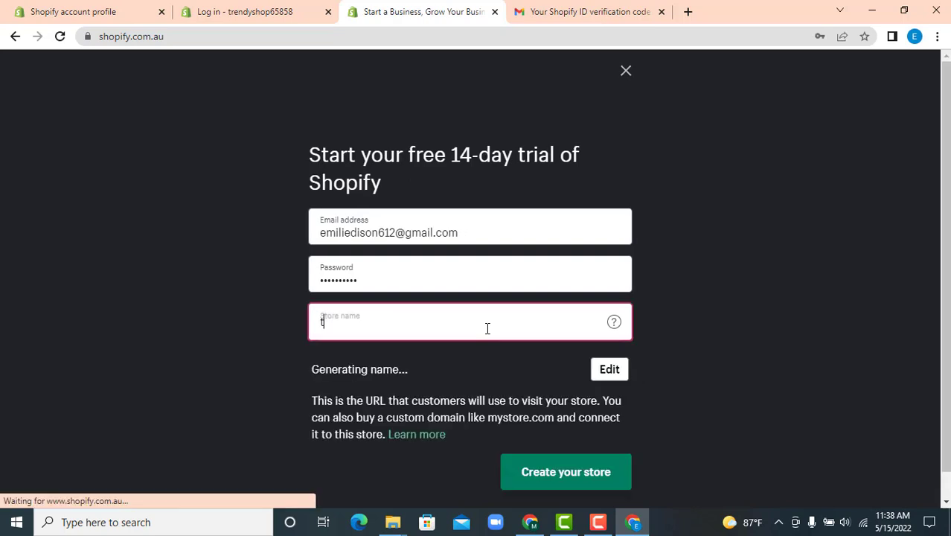
{"action": "type", "text": "ren"}
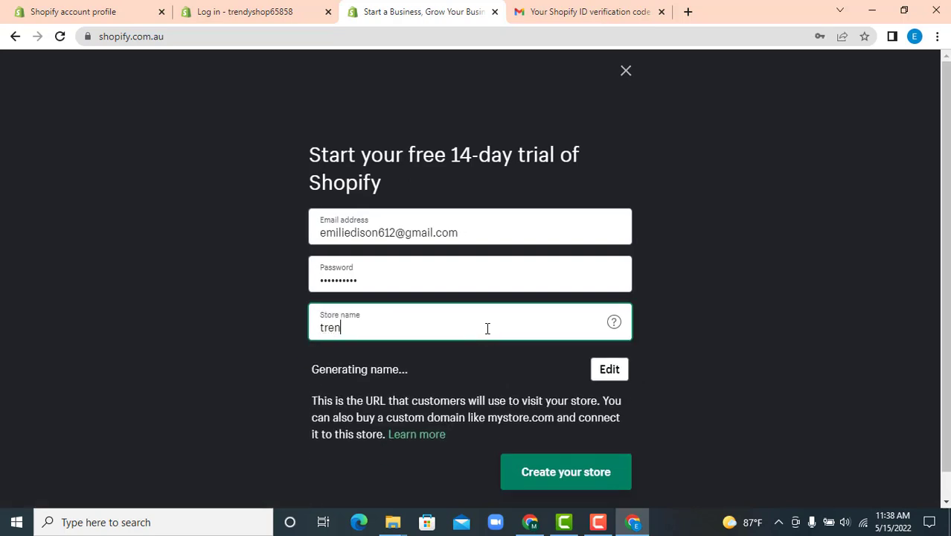
{"action": "type", "text": "dt"}
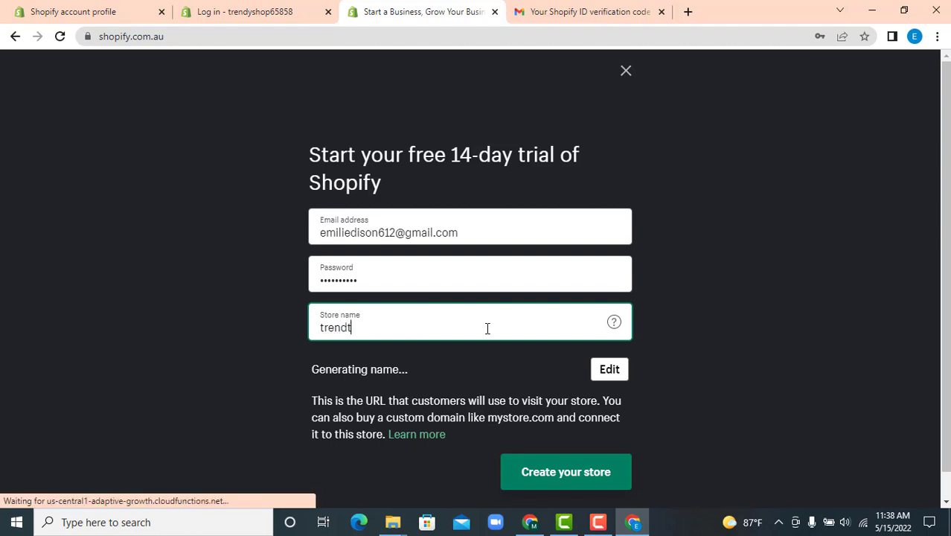
{"action": "key", "text": "BackSpace"}
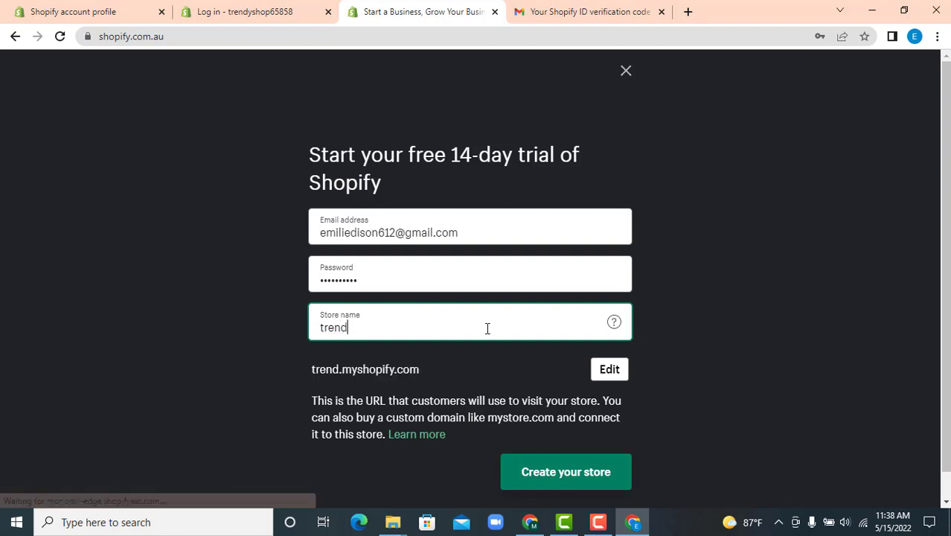
{"action": "type", "text": "shop"}
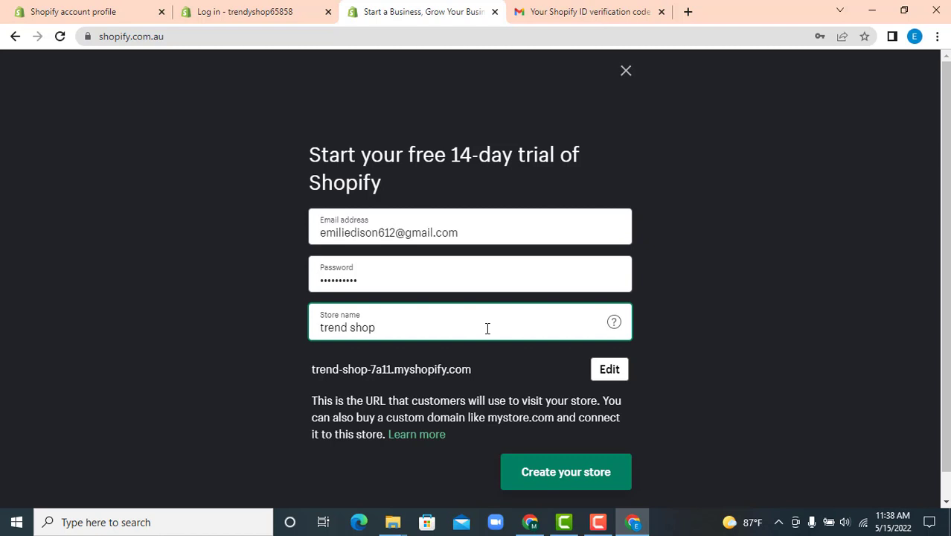
{"action": "type", "text": "24"}
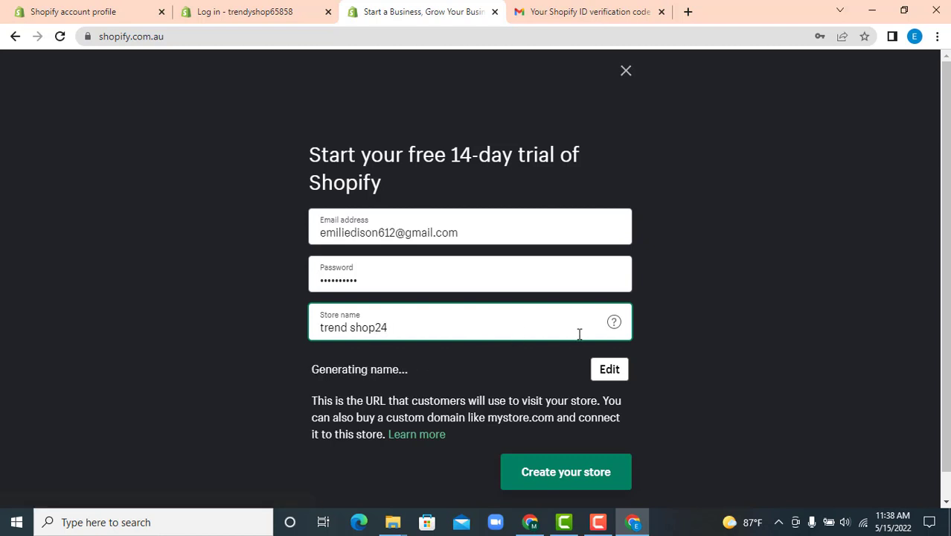
{"action": "scroll", "coordinate": [573, 387], "scroll_direction": "down", "scroll_amount": 1}
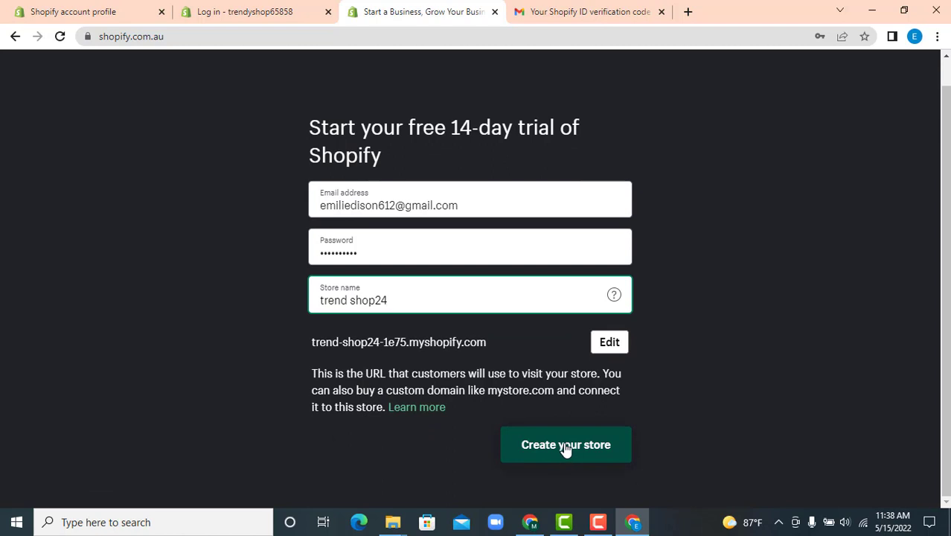
{"action": "left_click", "coordinate": [566, 445]}
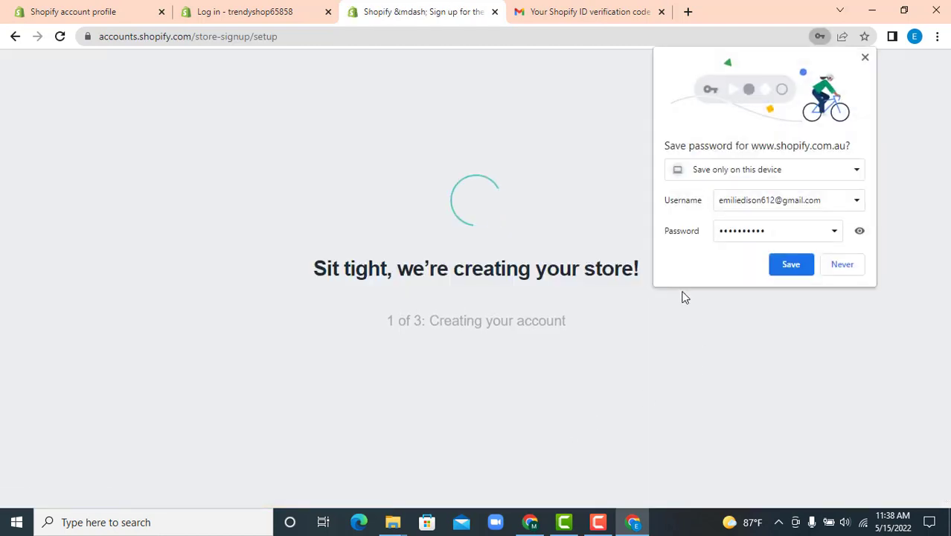
{"action": "left_click", "coordinate": [790, 265]}
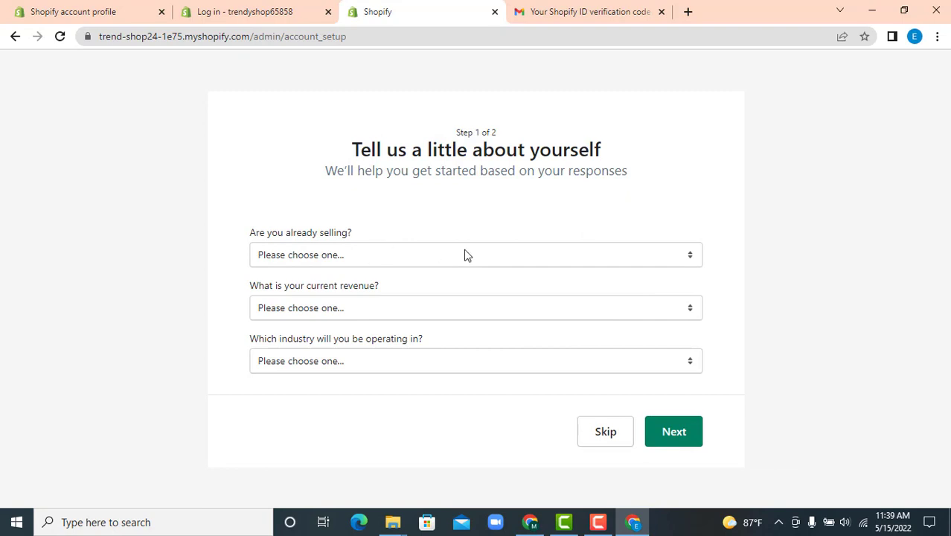
Answer 'I'm selling, just not online' and add Facebook as an extra sales channel
{"action": "left_click", "coordinate": [638, 253]}
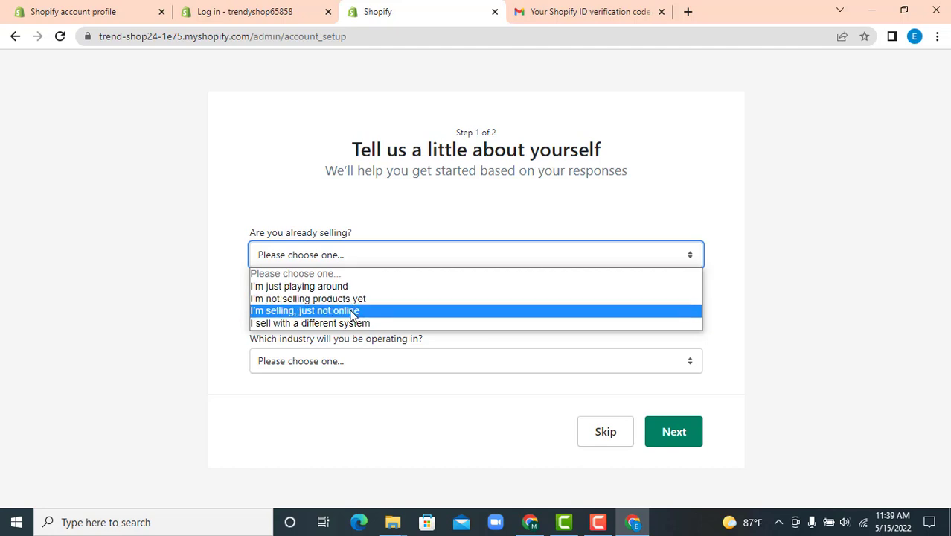
{"action": "left_click", "coordinate": [353, 311]}
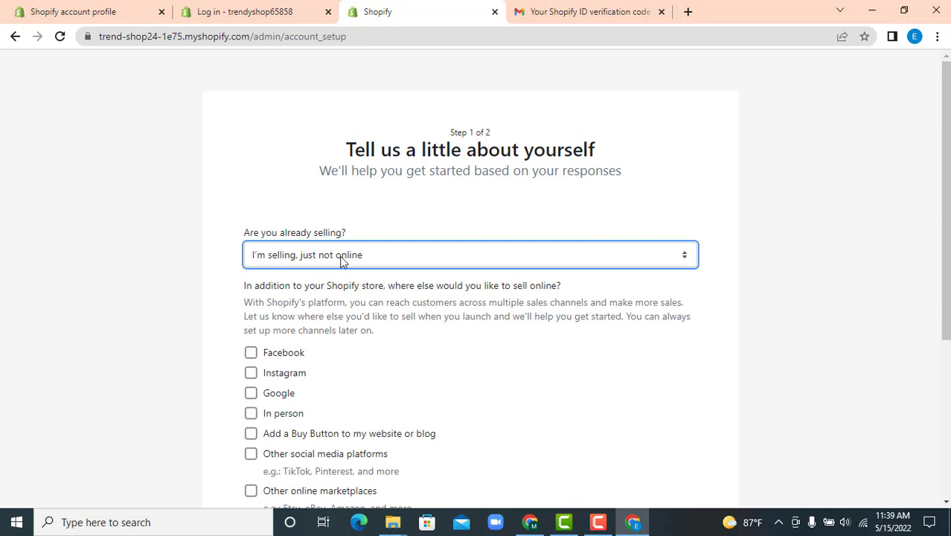
{"action": "left_click", "coordinate": [251, 353]}
{"action": "scroll", "coordinate": [365, 320], "scroll_direction": "down", "scroll_amount": 3}
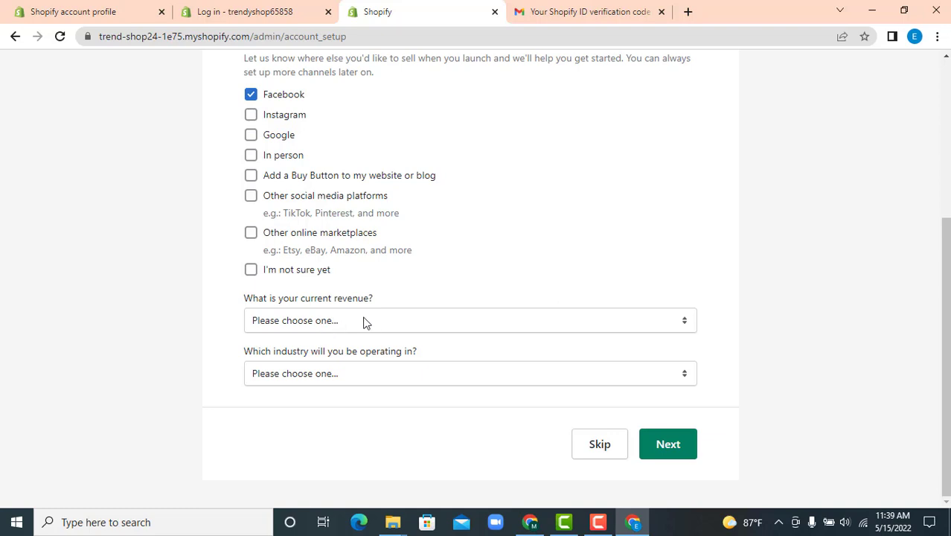
Pick the ৳5,000–৳50,000 BDT revenue range and Clothing industry, then continue to the address step
{"action": "left_click", "coordinate": [368, 322]}
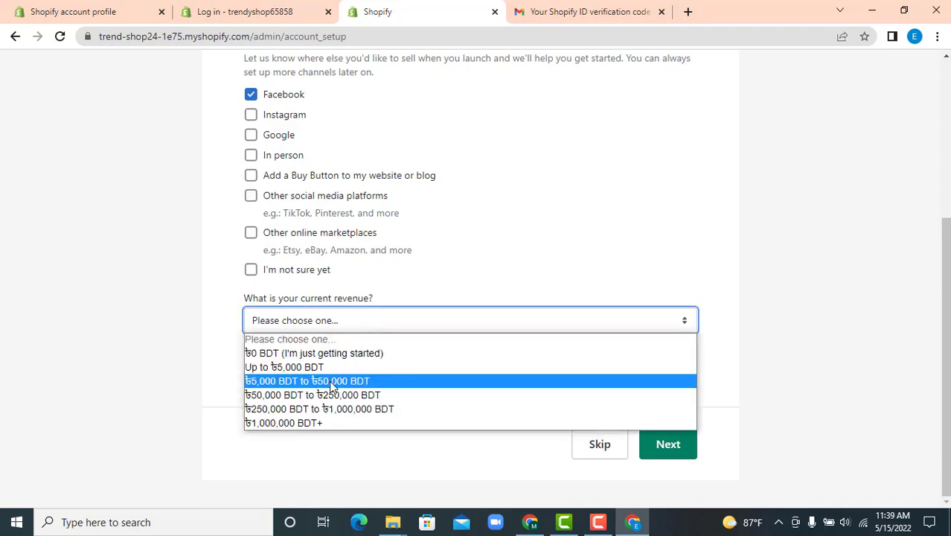
{"action": "left_click", "coordinate": [332, 385]}
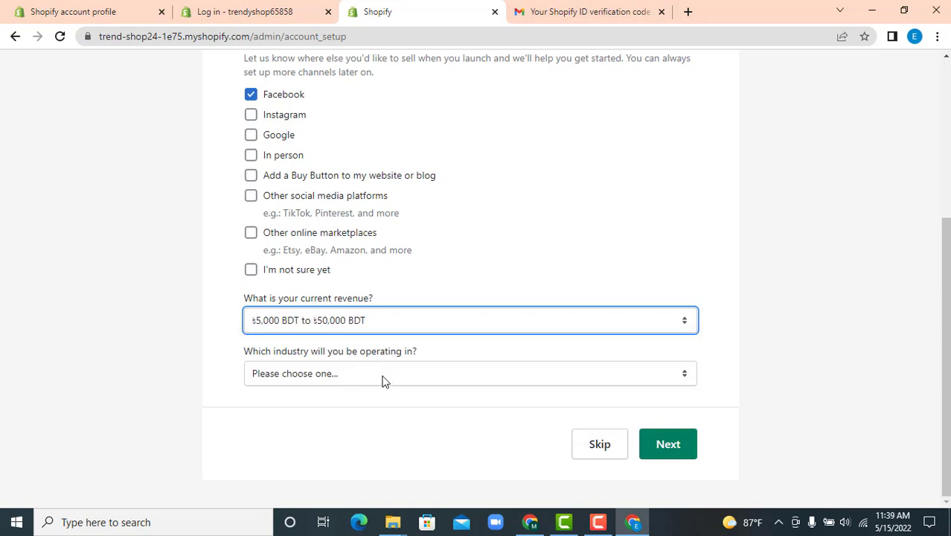
{"action": "left_click", "coordinate": [387, 375]}
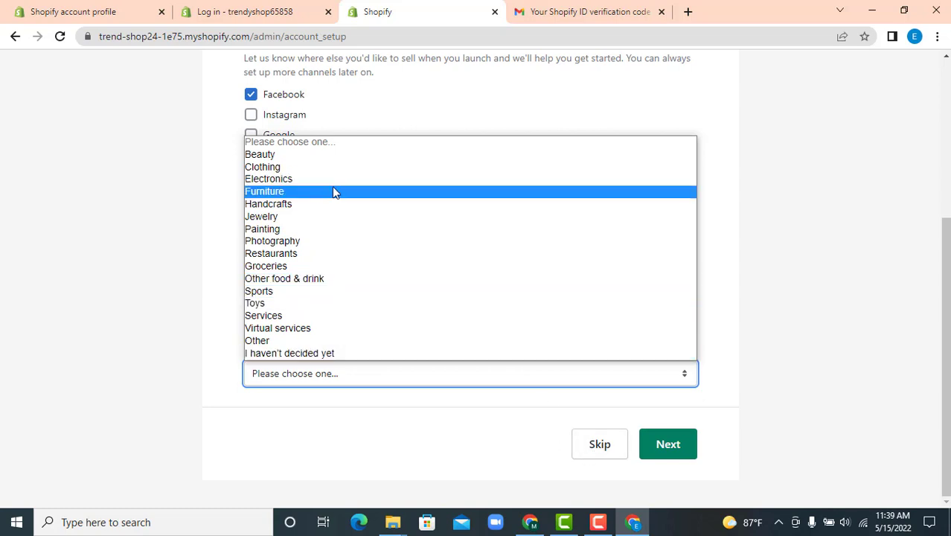
{"action": "left_click", "coordinate": [288, 168]}
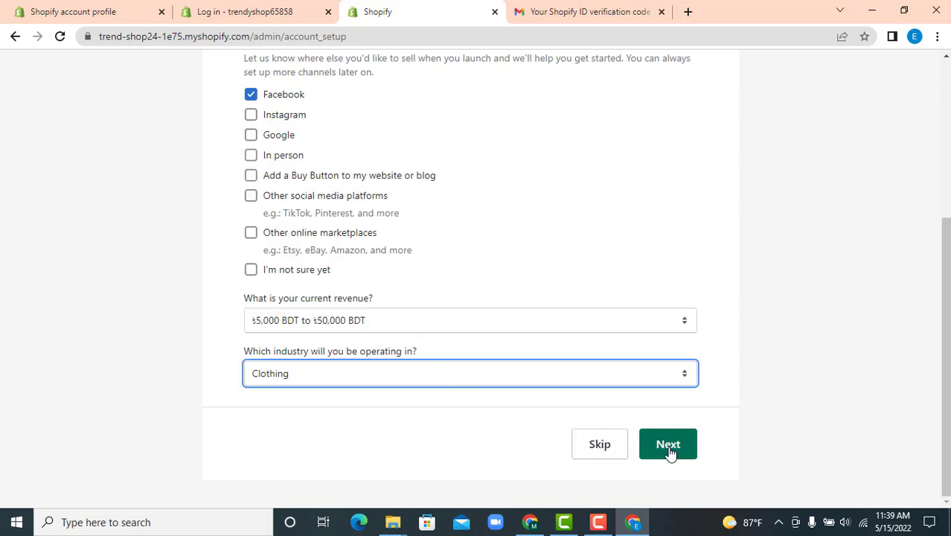
{"action": "scroll", "coordinate": [493, 337], "scroll_direction": "up", "scroll_amount": 2}
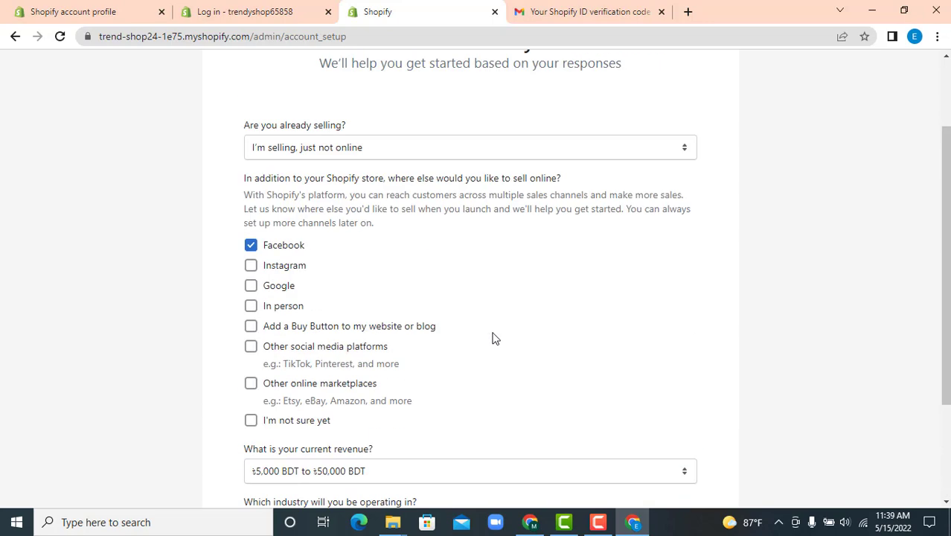
{"action": "scroll", "coordinate": [494, 337], "scroll_direction": "up", "scroll_amount": 1}
{"action": "scroll", "coordinate": [493, 337], "scroll_direction": "down", "scroll_amount": 3}
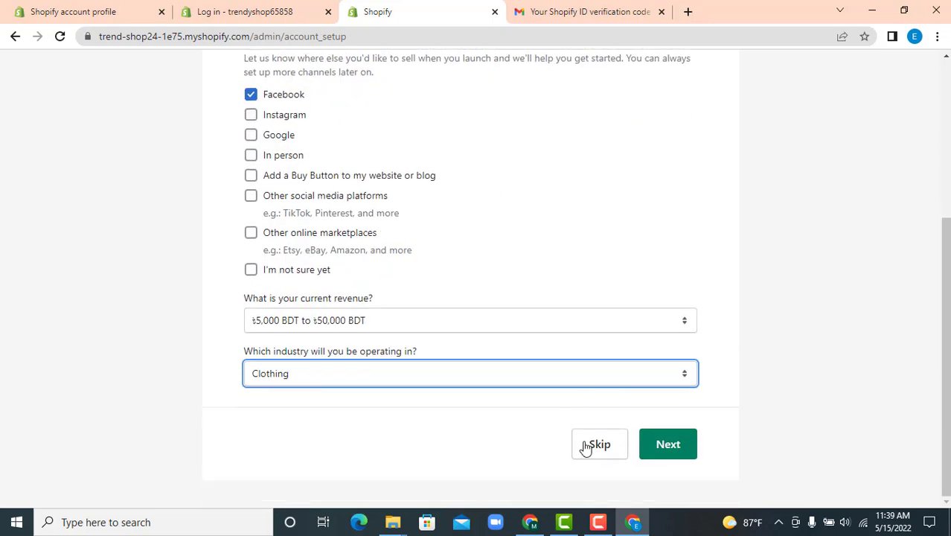
{"action": "left_click", "coordinate": [666, 445]}
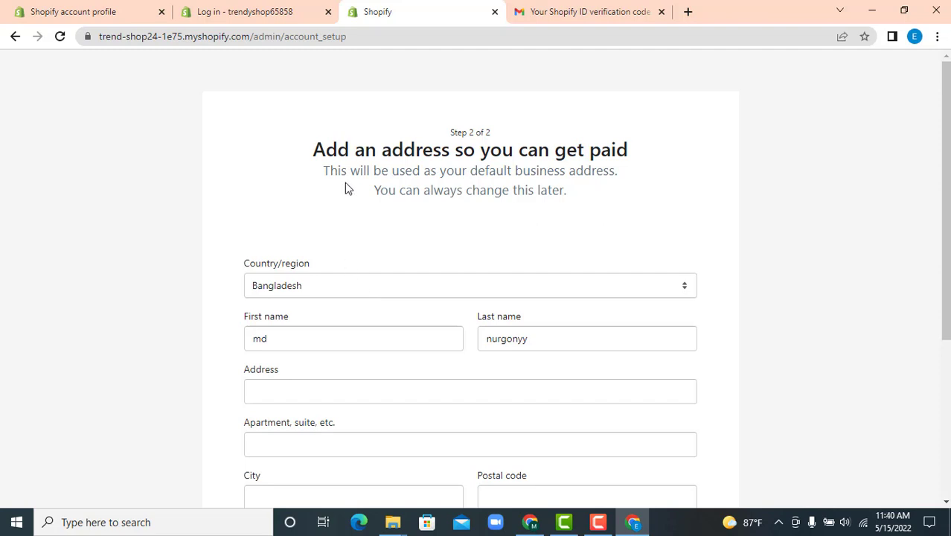
Enter the street address and postal code, and paste the place name into City
{"action": "scroll", "coordinate": [573, 175], "scroll_direction": "down", "scroll_amount": 1}
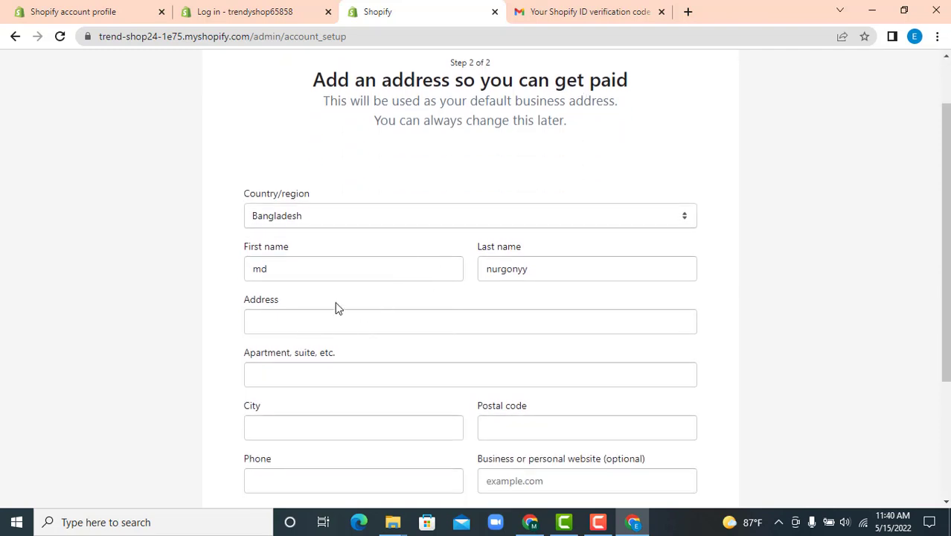
{"action": "scroll", "coordinate": [422, 313], "scroll_direction": "down", "scroll_amount": 3}
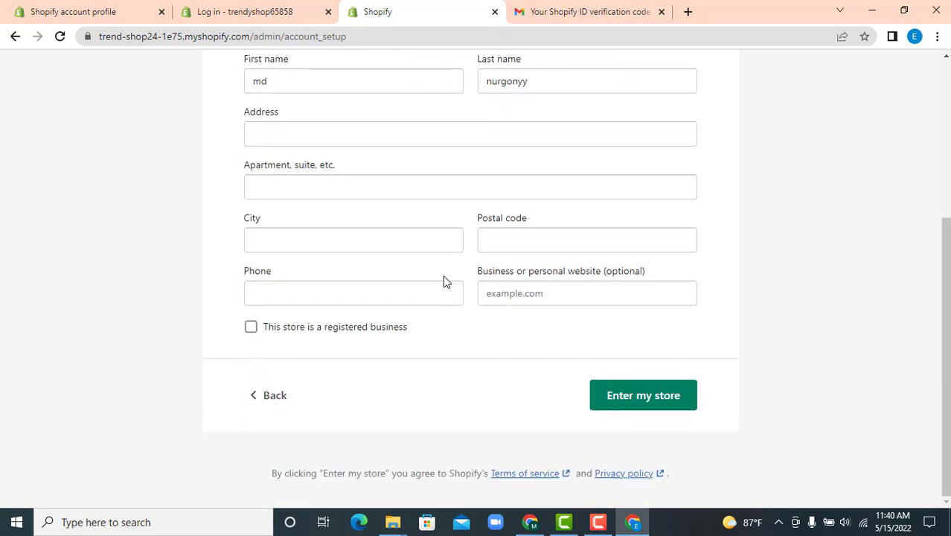
{"action": "scroll", "coordinate": [445, 280], "scroll_direction": "up", "scroll_amount": 2}
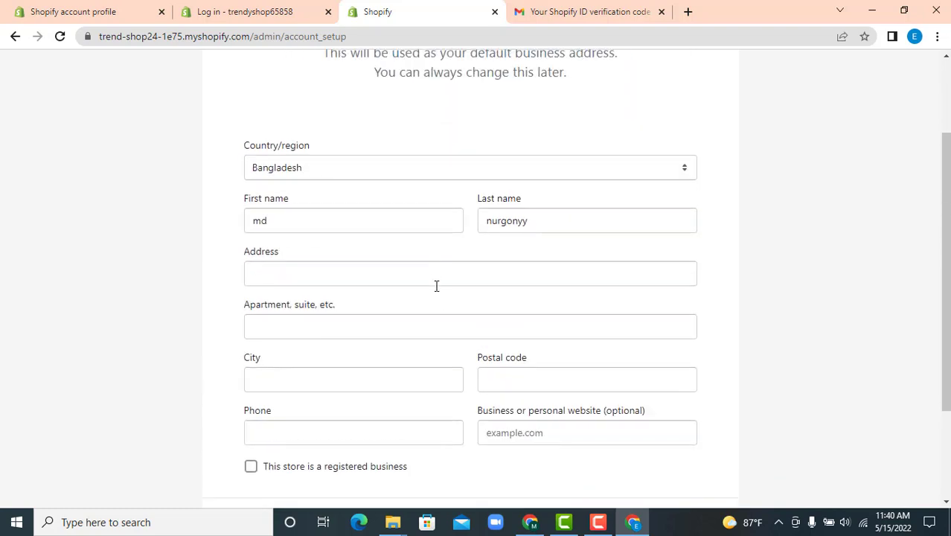
{"action": "scroll", "coordinate": [437, 286], "scroll_direction": "up", "scroll_amount": 2}
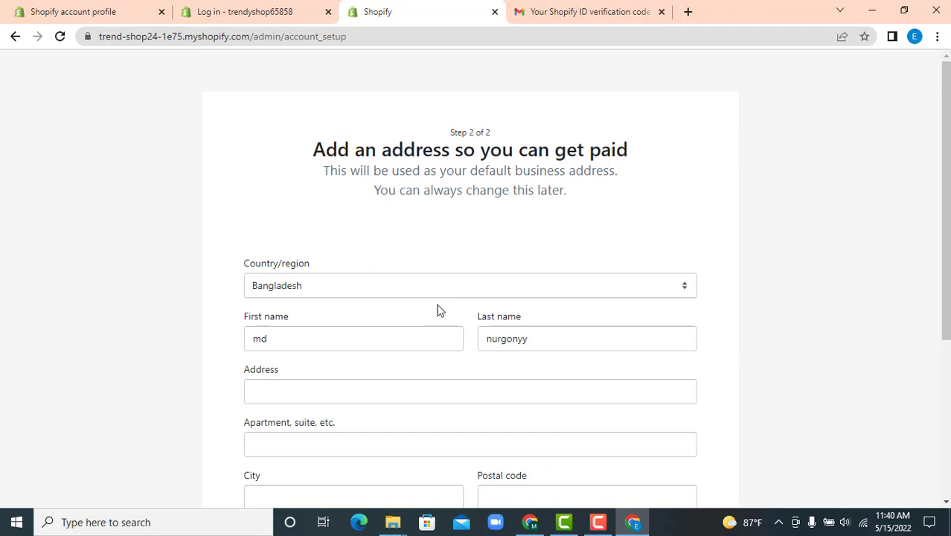
{"action": "scroll", "coordinate": [438, 309], "scroll_direction": "down", "scroll_amount": 1}
{"action": "left_click", "coordinate": [312, 323]}
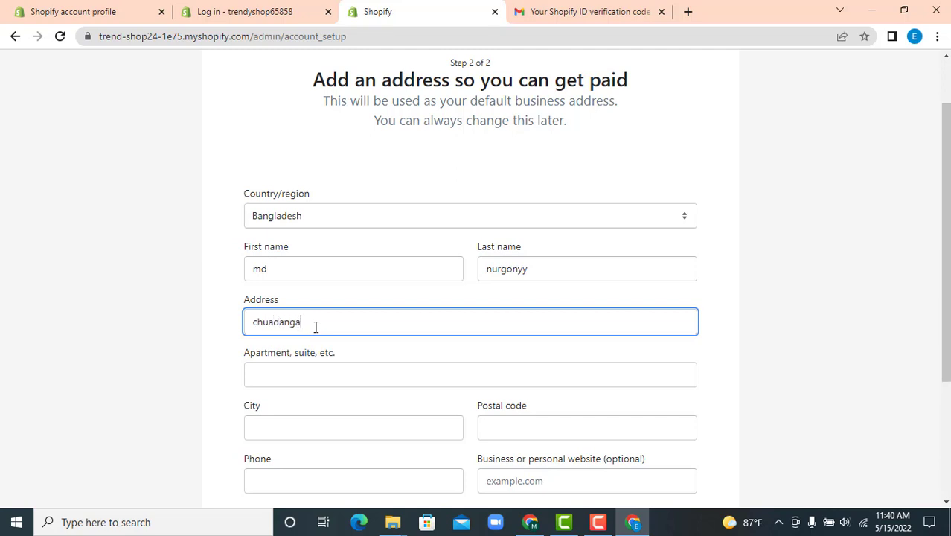
{"action": "scroll", "coordinate": [353, 310], "scroll_direction": "down", "scroll_amount": 3}
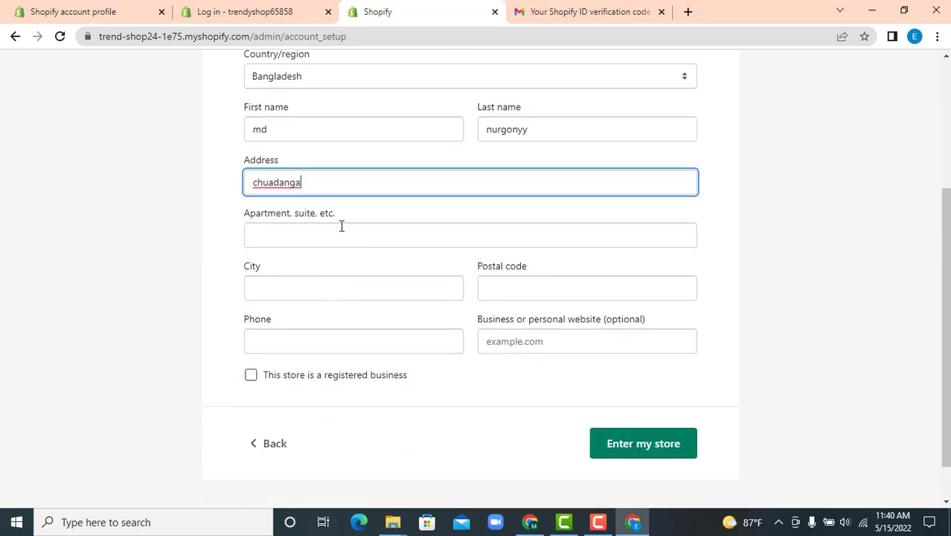
{"action": "left_click", "coordinate": [499, 294]}
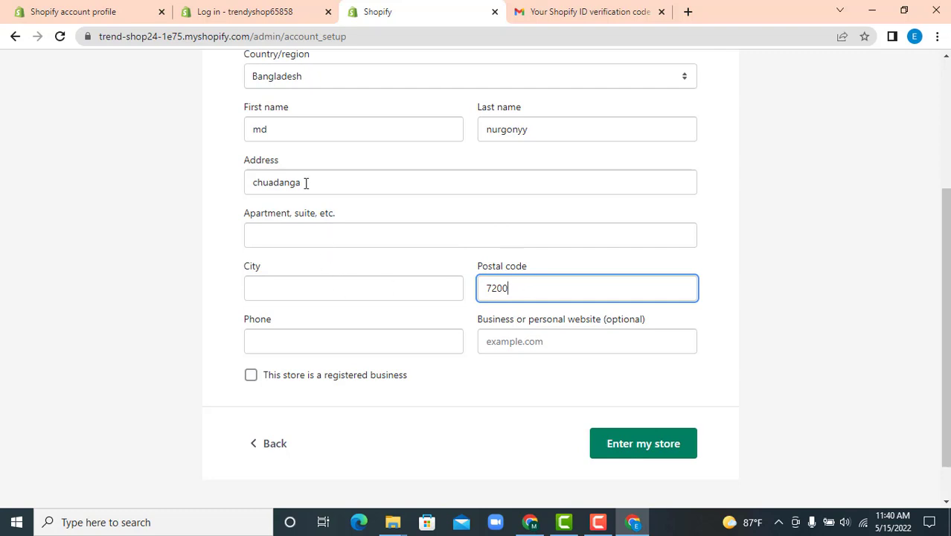
{"action": "left_click_drag", "start_coordinate": [306, 183], "coordinate": [185, 204]}
{"action": "key", "text": "ctrl+c"}
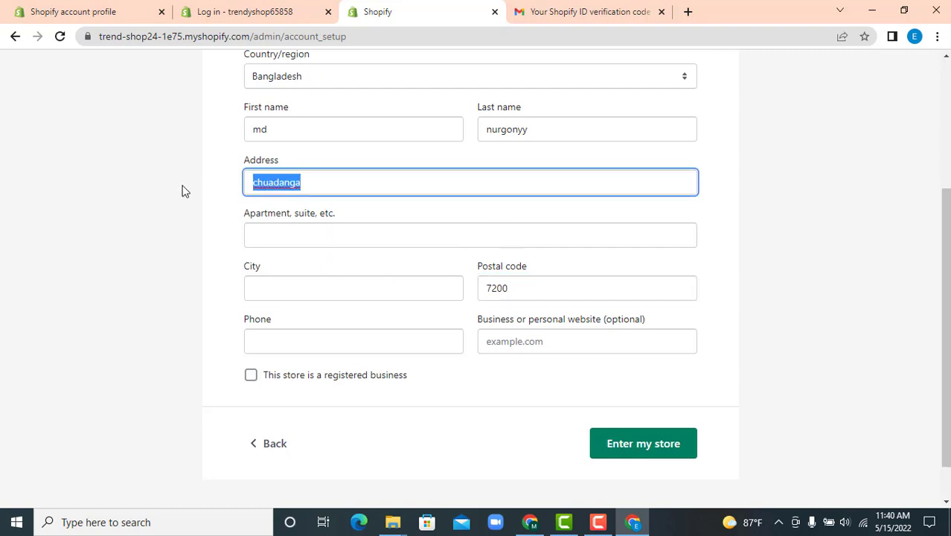
{"action": "left_click", "coordinate": [272, 295]}
{"action": "key", "text": "ctrl+v"}
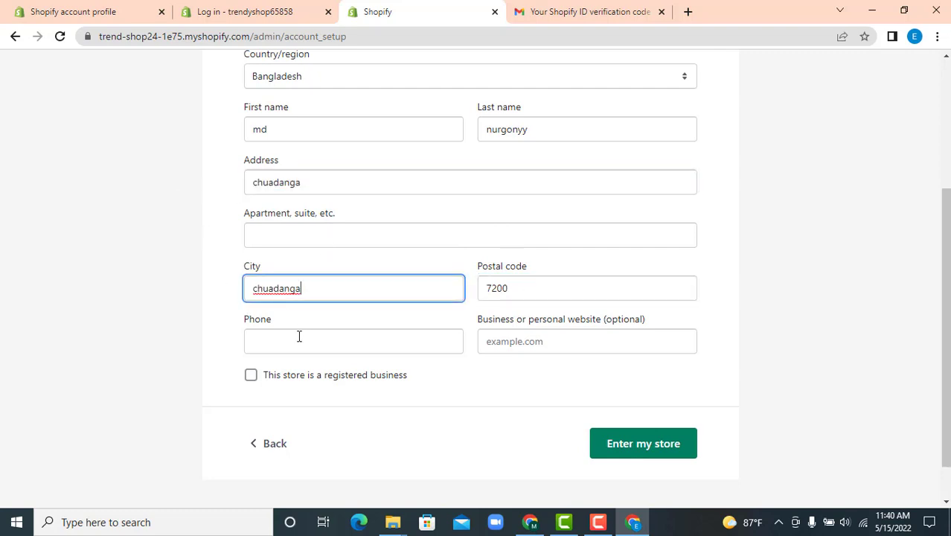
Fill in the missing phone number and submit the address to enter the store
{"action": "left_click", "coordinate": [299, 339]}
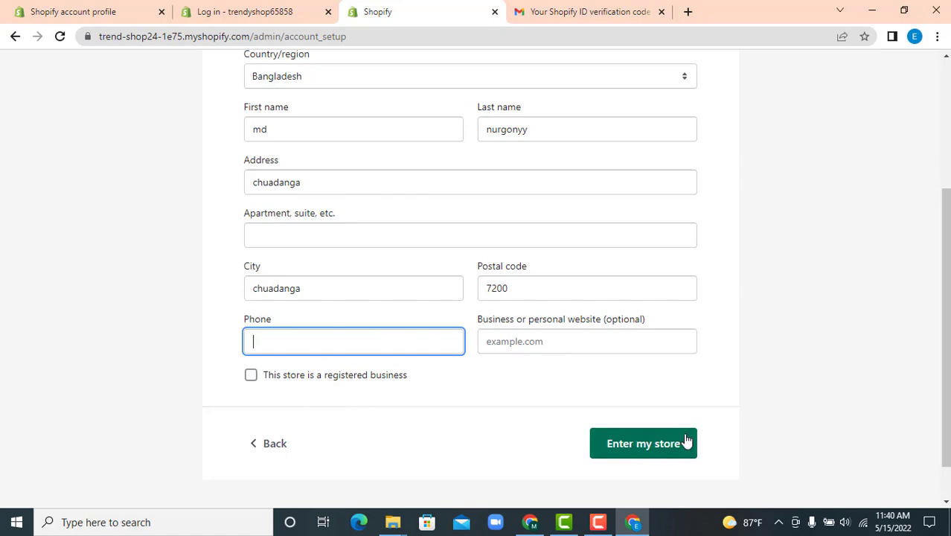
{"action": "left_click", "coordinate": [643, 445]}
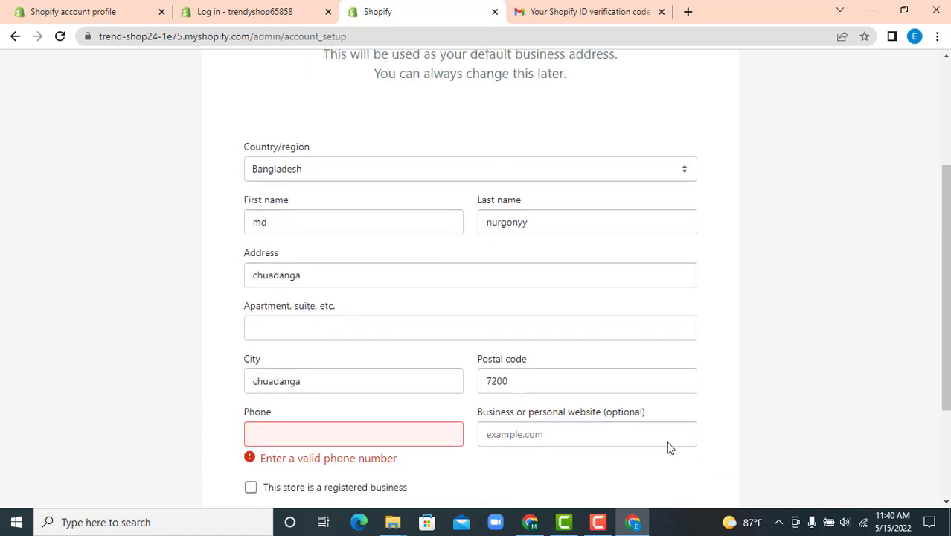
{"action": "scroll", "coordinate": [452, 304], "scroll_direction": "down", "scroll_amount": 5}
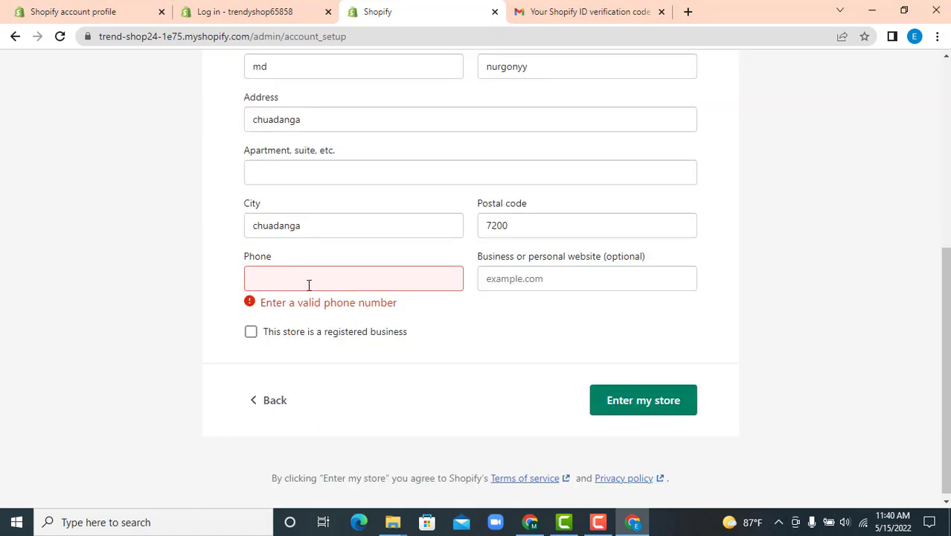
{"action": "left_click", "coordinate": [307, 280]}
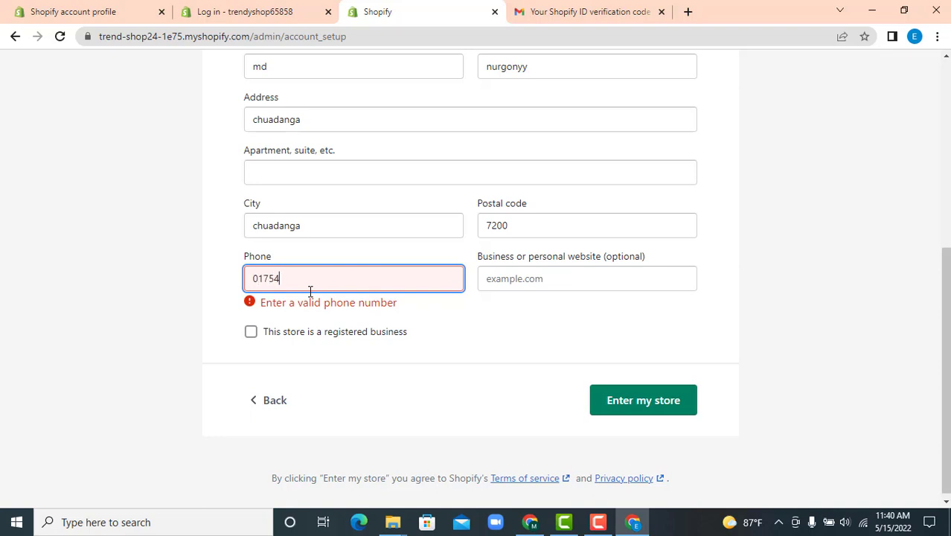
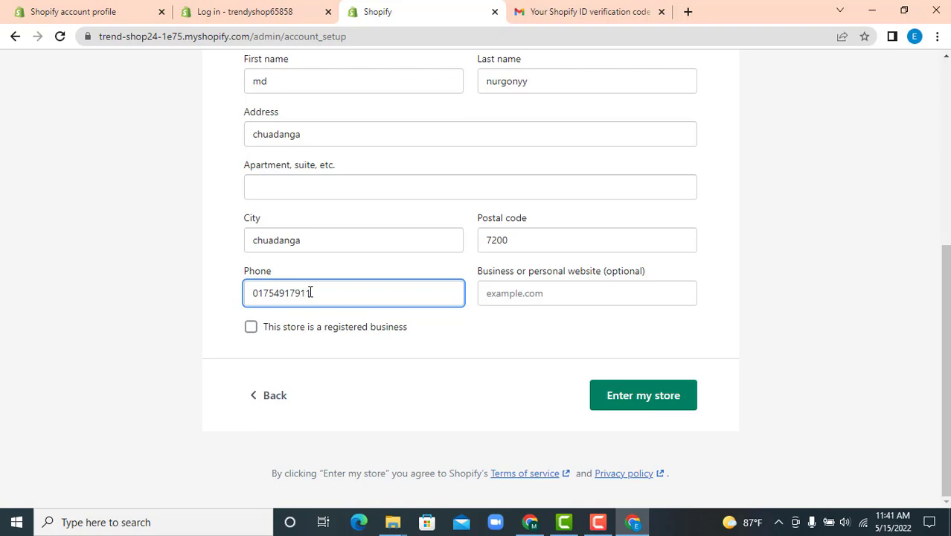
{"action": "left_click", "coordinate": [648, 401]}
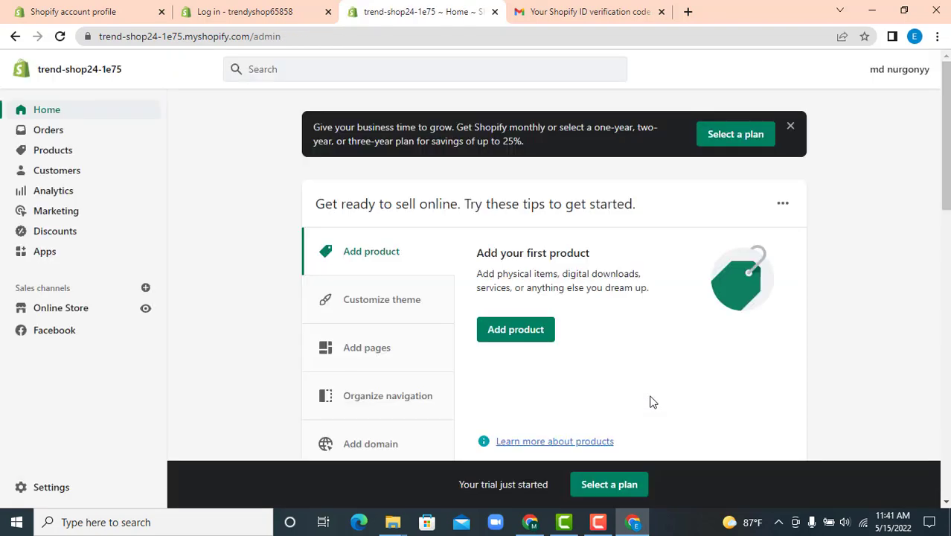
{"action": "scroll", "coordinate": [634, 280], "scroll_direction": "down", "scroll_amount": 9}
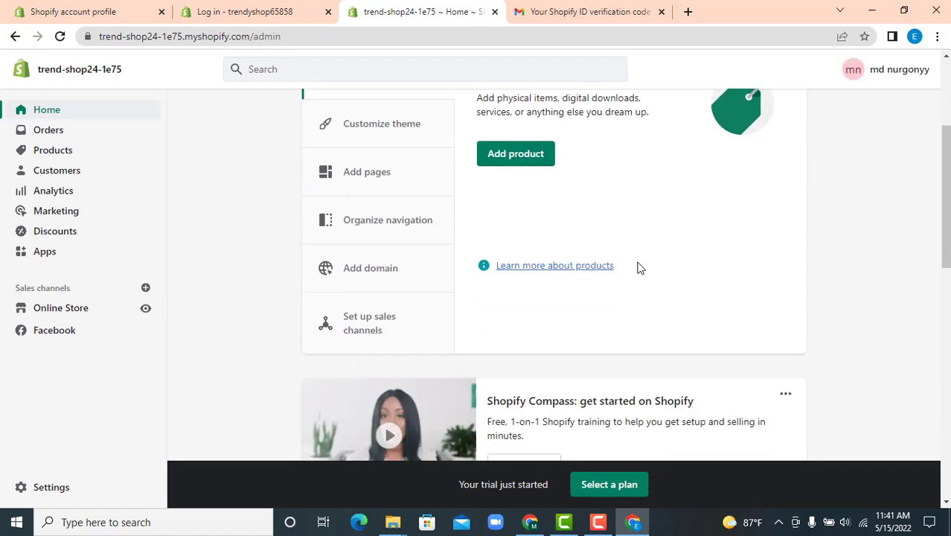
{"action": "scroll", "coordinate": [645, 312], "scroll_direction": "up", "scroll_amount": 9}
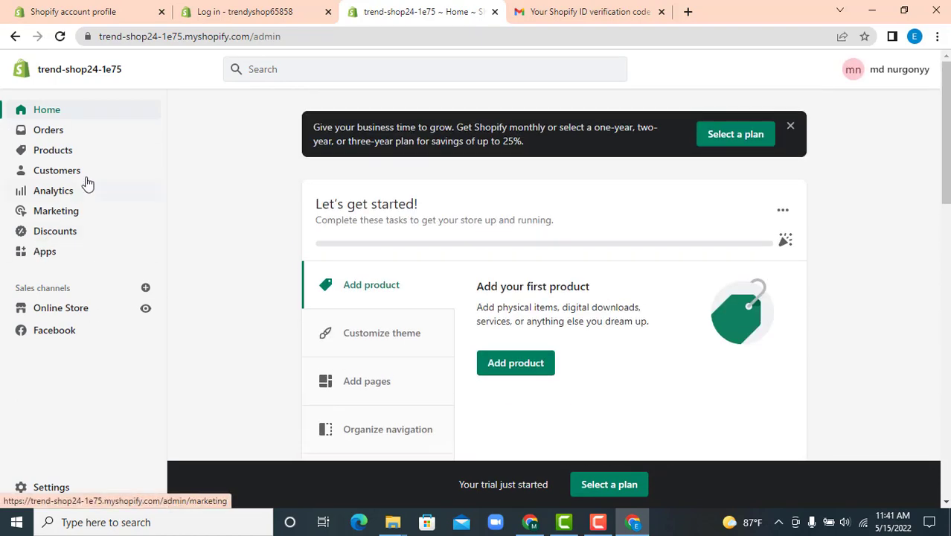
{"action": "scroll", "coordinate": [541, 249], "scroll_direction": "down", "scroll_amount": 10}
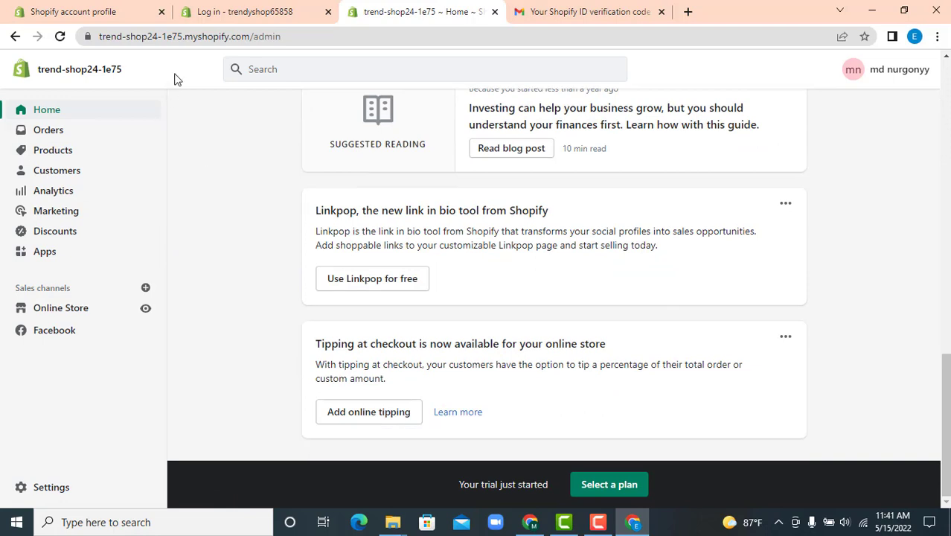
{"action": "left_click_drag", "start_coordinate": [253, 36], "coordinate": [93, 28]}
{"action": "key", "text": "ctrl+c"}
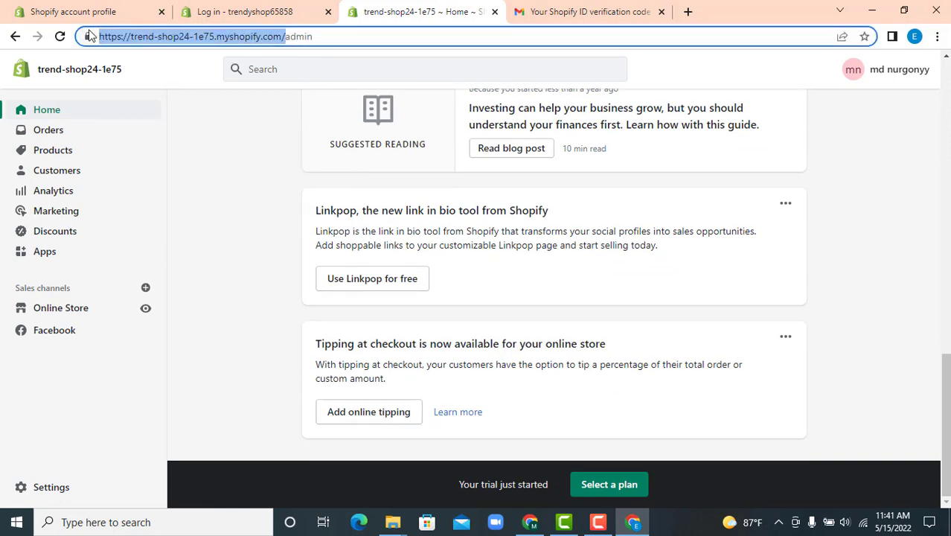
Load the copied storefront URL in a new tab, see 'Shop has no theme', and return to admin Home
{"action": "left_click", "coordinate": [688, 12]}
{"action": "key", "text": "ctrl+v"}
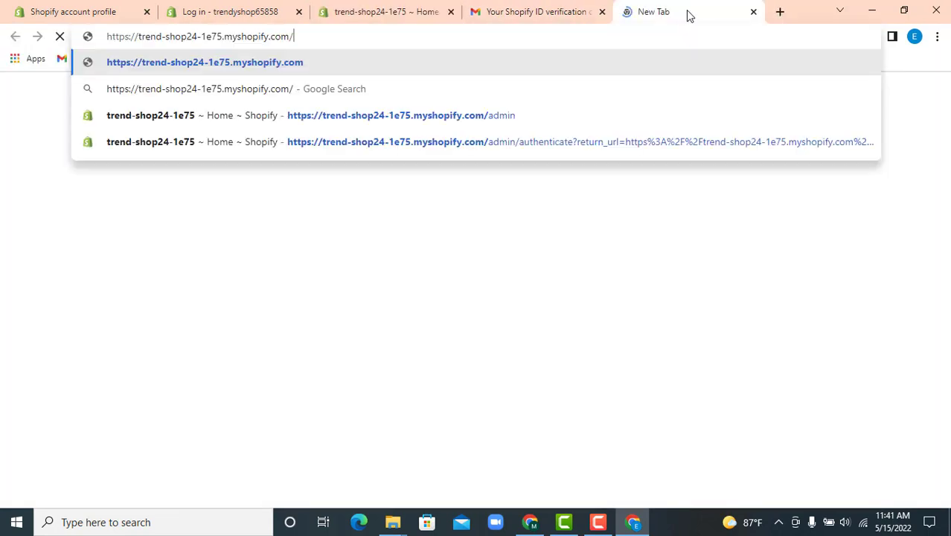
{"action": "key", "text": "Return"}
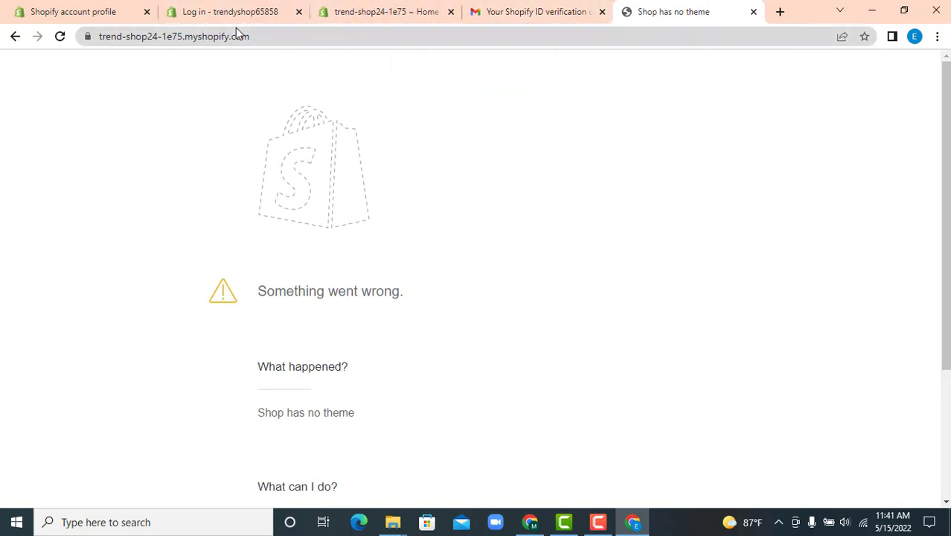
{"action": "left_click", "coordinate": [361, 9]}
{"action": "scroll", "coordinate": [328, 195], "scroll_direction": "up", "scroll_amount": 5}
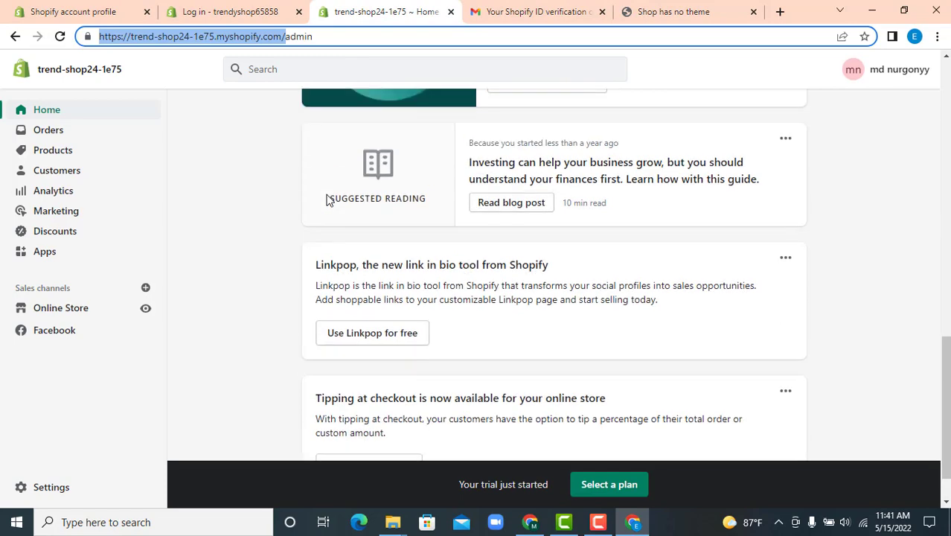
{"action": "scroll", "coordinate": [322, 192], "scroll_direction": "up", "scroll_amount": 5}
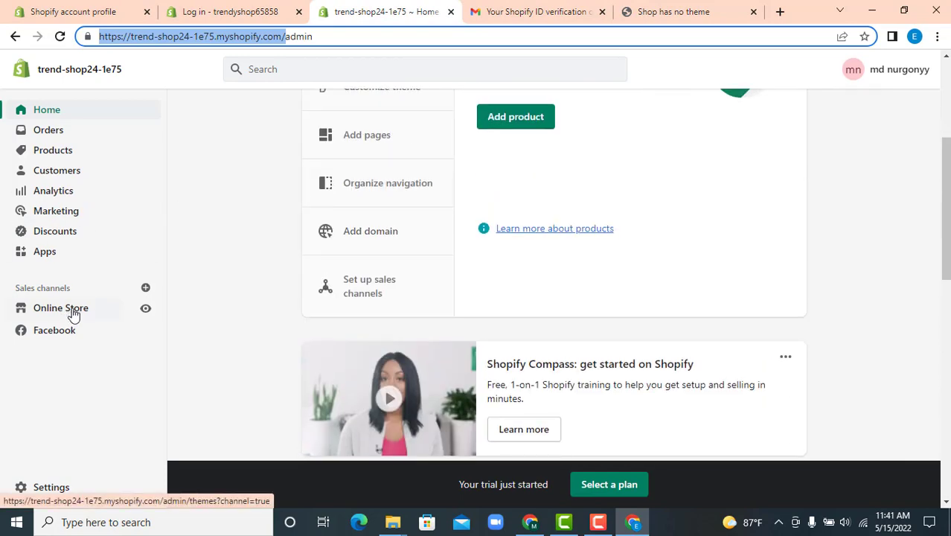
Under Online Store, install the default Dawn theme and go to Explore free themes
{"action": "left_click", "coordinate": [104, 312]}
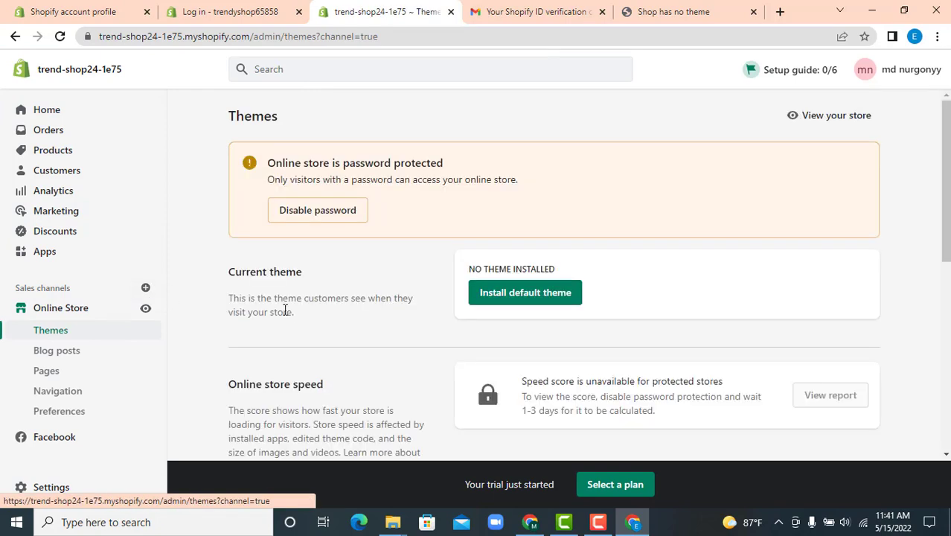
{"action": "left_click", "coordinate": [512, 297]}
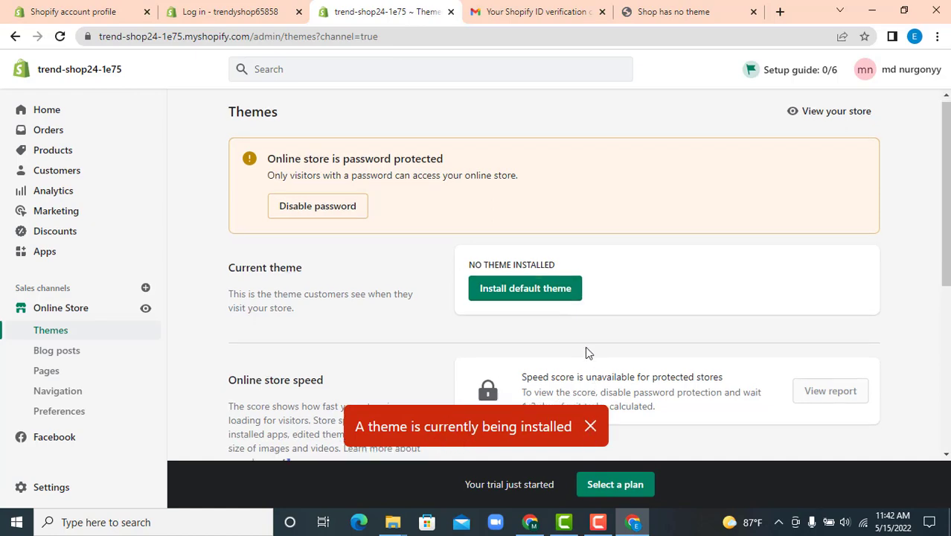
{"action": "scroll", "coordinate": [586, 351], "scroll_direction": "down", "scroll_amount": 3}
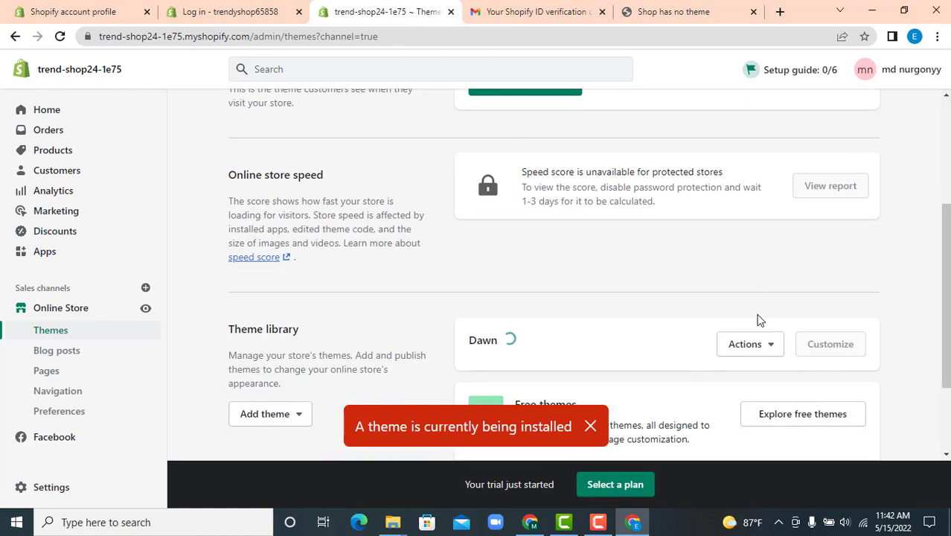
{"action": "scroll", "coordinate": [759, 320], "scroll_direction": "down", "scroll_amount": 2}
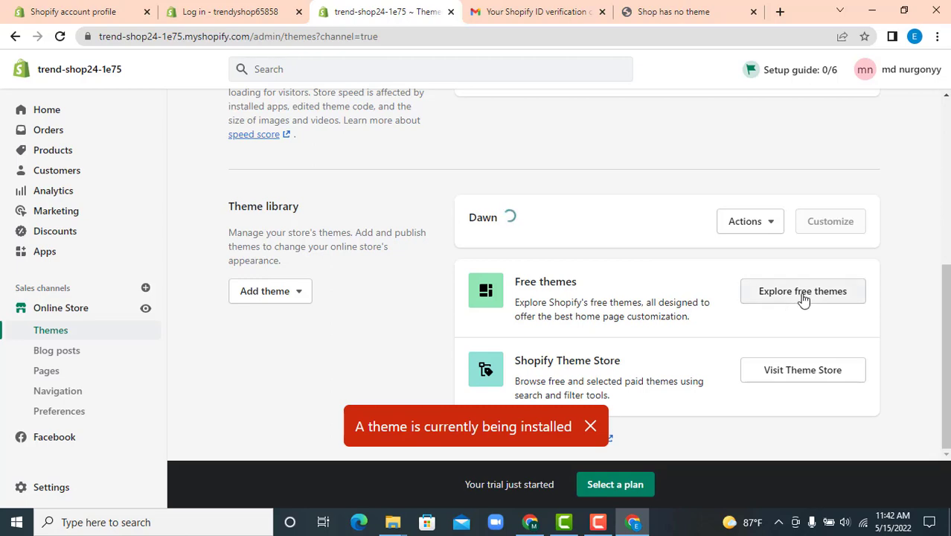
{"action": "left_click", "coordinate": [803, 292]}
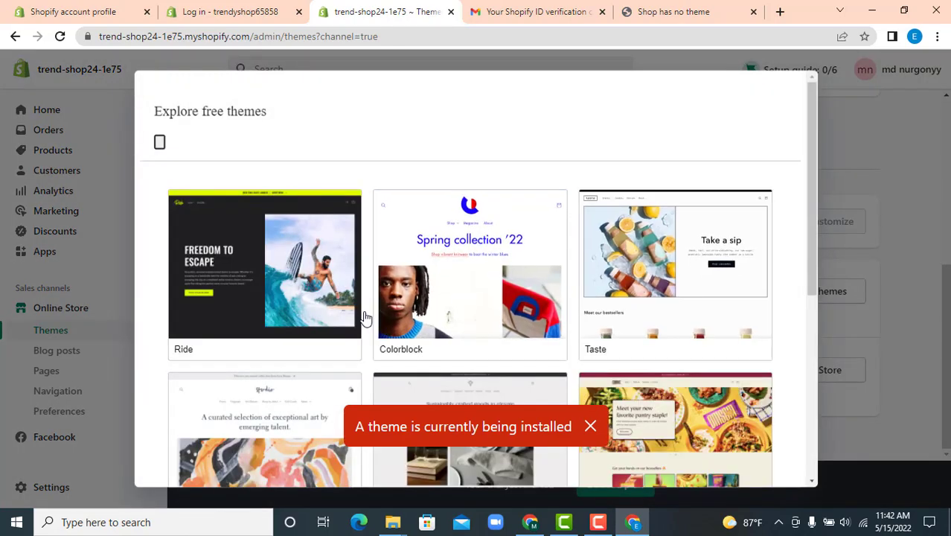
Add the free Colorblock theme to the theme library after dismissing the installing notice
{"action": "left_click", "coordinate": [490, 283]}
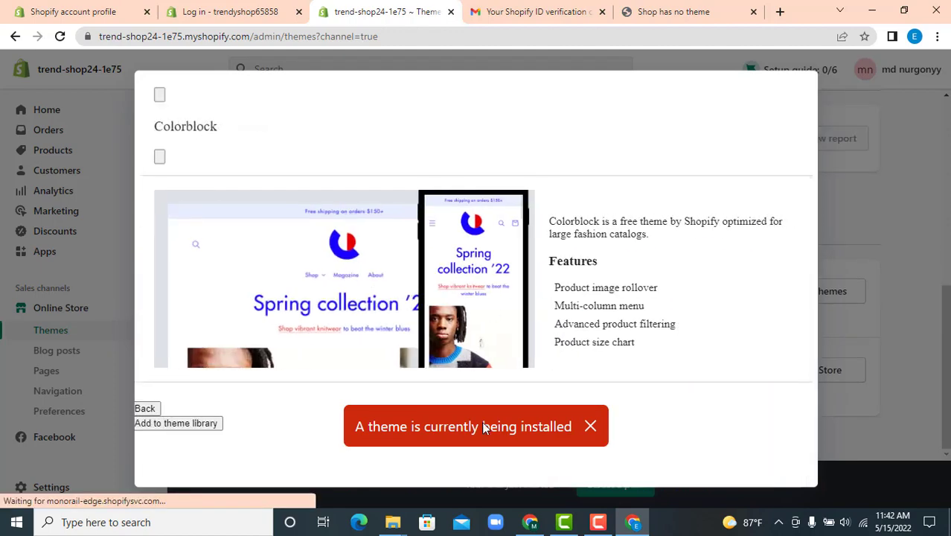
{"action": "left_click", "coordinate": [590, 425]}
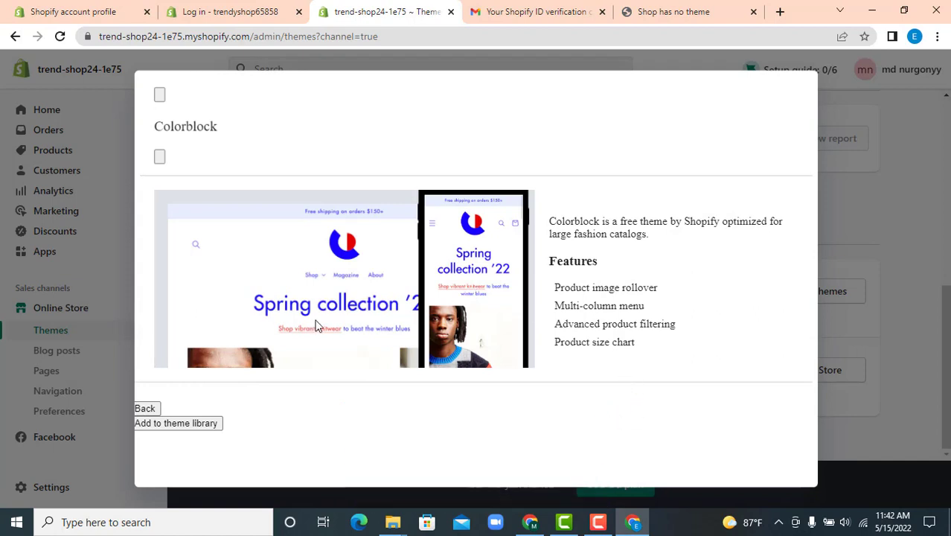
{"action": "left_click", "coordinate": [168, 423]}
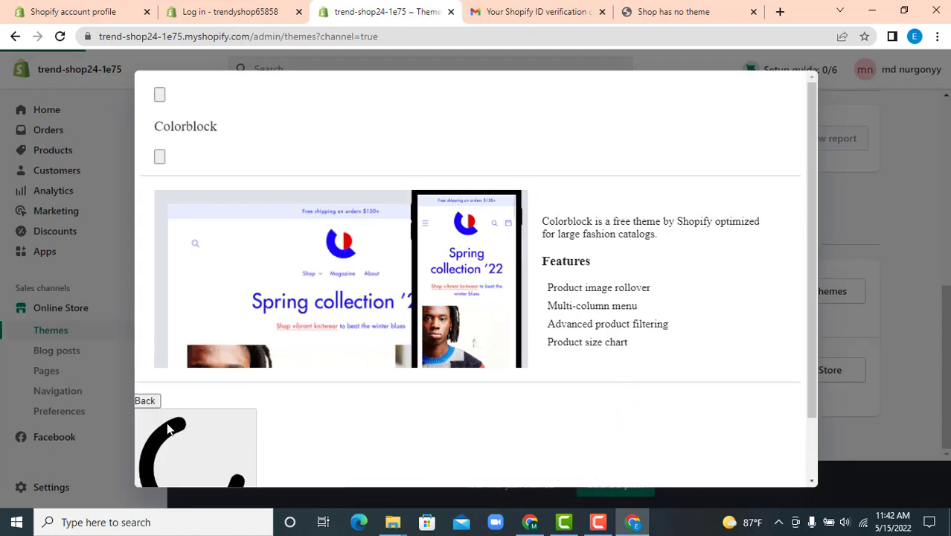
{"action": "scroll", "coordinate": [416, 403], "scroll_direction": "down", "scroll_amount": 1}
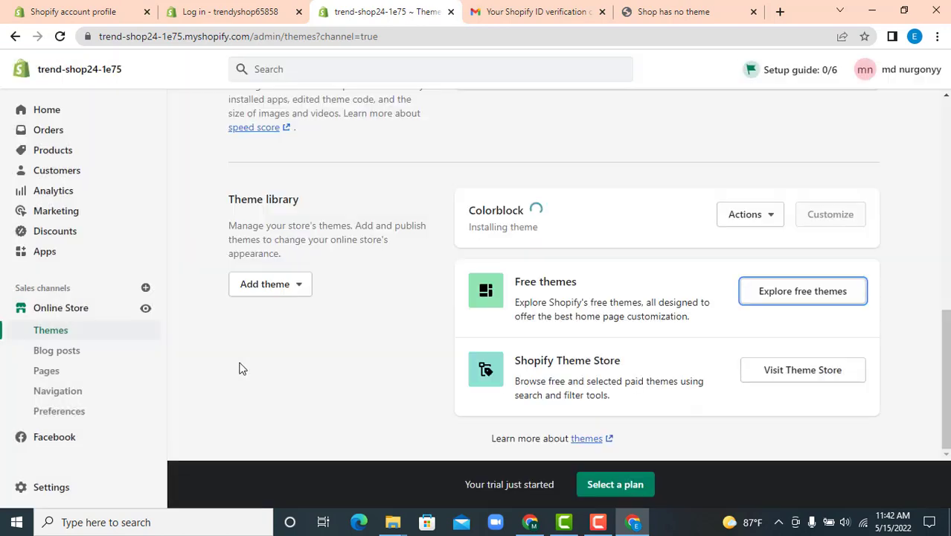
{"action": "left_click", "coordinate": [673, 9]}
Reload the storefront and scroll through the Dawn banner, featured products and multimedia collage
{"action": "left_click", "coordinate": [63, 39]}
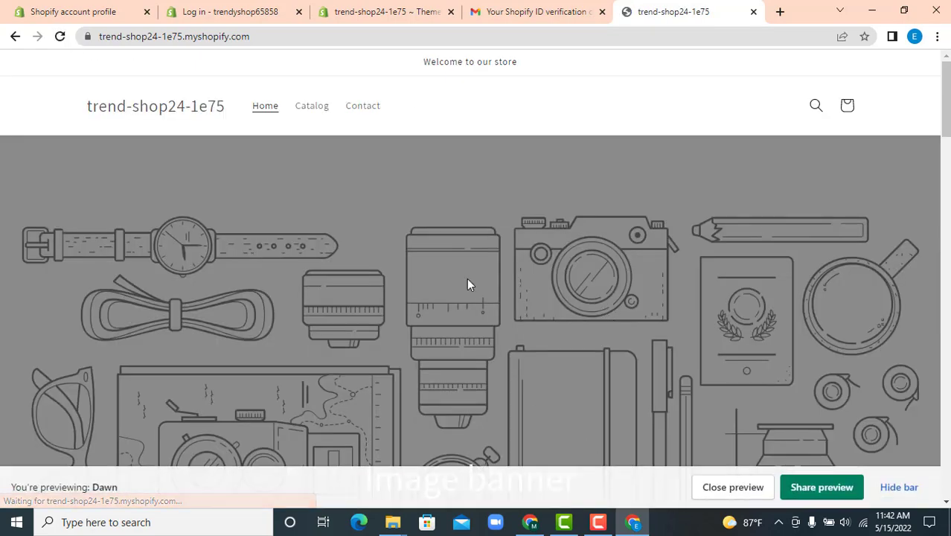
{"action": "scroll", "coordinate": [596, 312], "scroll_direction": "down", "scroll_amount": 12}
{"action": "scroll", "coordinate": [641, 298], "scroll_direction": "down", "scroll_amount": 5}
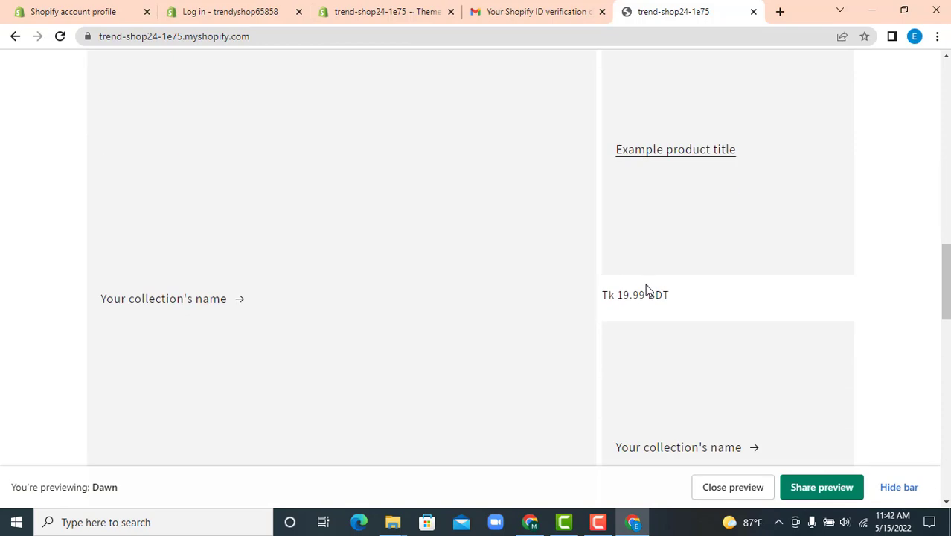
{"action": "scroll", "coordinate": [646, 284], "scroll_direction": "up", "scroll_amount": 15}
{"action": "scroll", "coordinate": [602, 198], "scroll_direction": "down", "scroll_amount": 10}
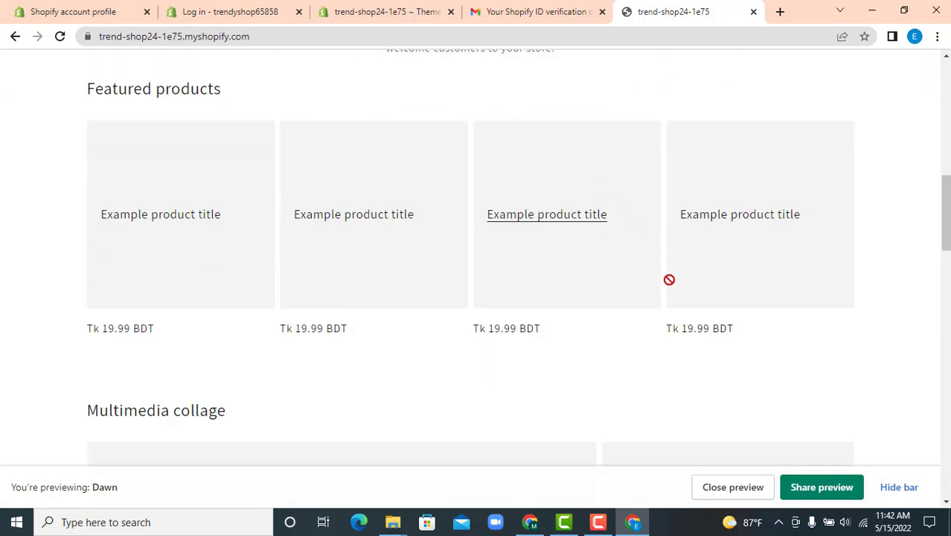
{"action": "scroll", "coordinate": [512, 297], "scroll_direction": "down", "scroll_amount": 3}
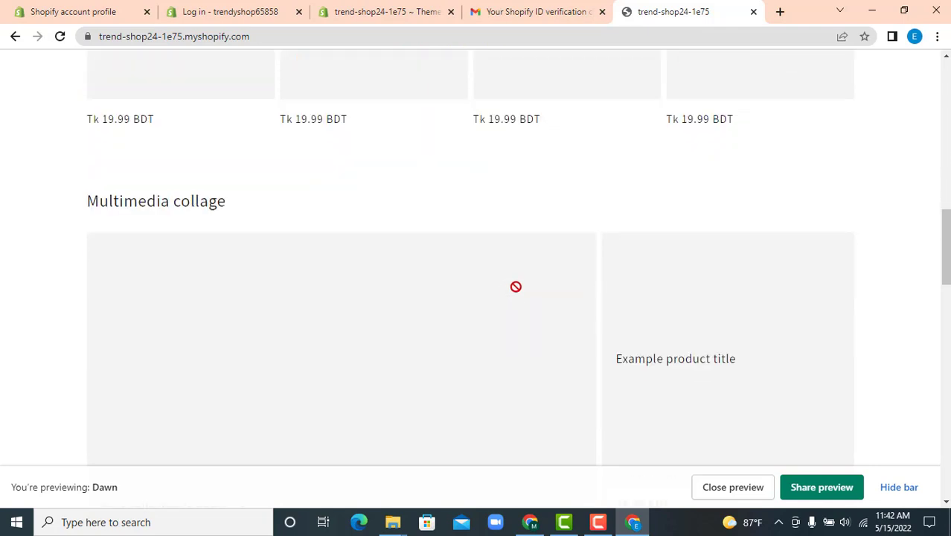
{"action": "scroll", "coordinate": [516, 286], "scroll_direction": "down", "scroll_amount": 3}
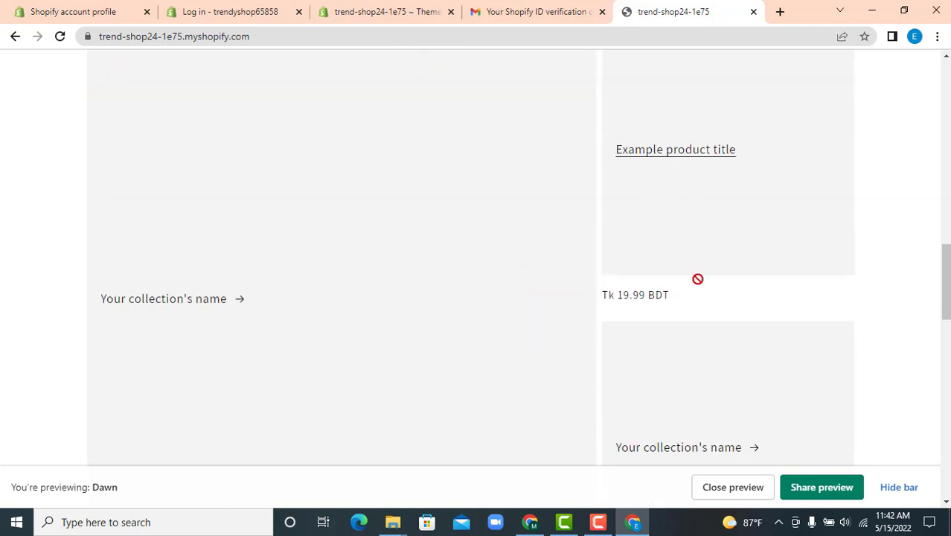
{"action": "scroll", "coordinate": [580, 255], "scroll_direction": "up", "scroll_amount": 10}
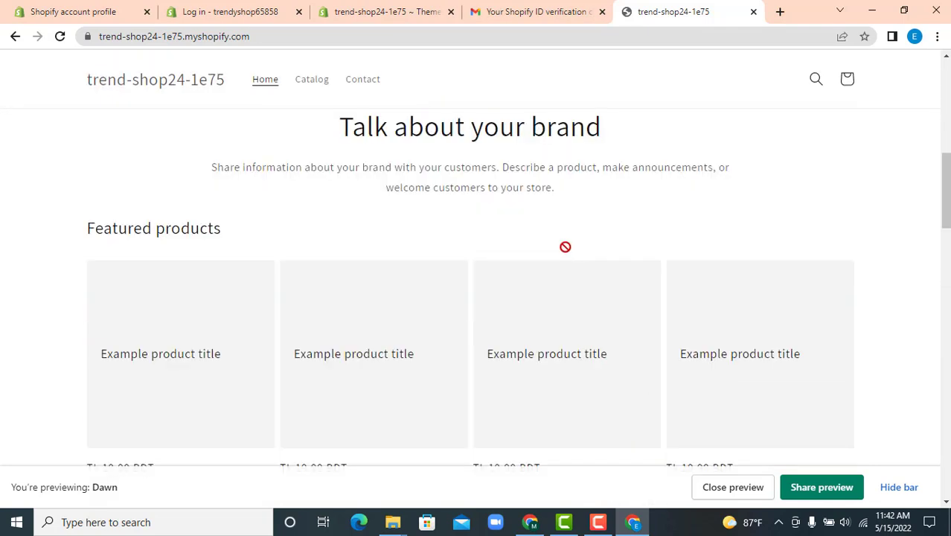
{"action": "scroll", "coordinate": [572, 244], "scroll_direction": "up", "scroll_amount": 4}
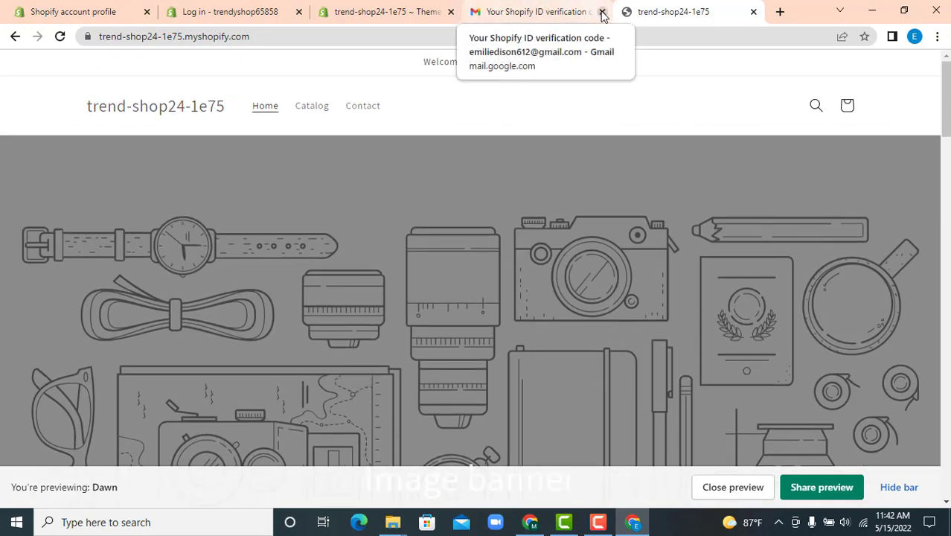
Close the verification email, Shopify account profile and store login tabs
{"action": "left_click", "coordinate": [602, 13]}
{"action": "left_click", "coordinate": [392, 13]}
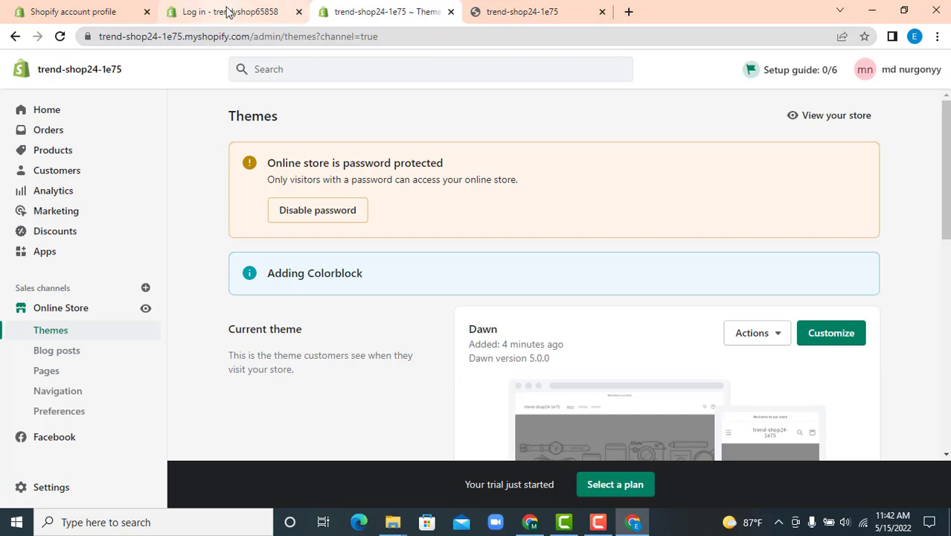
{"action": "left_click", "coordinate": [147, 12]}
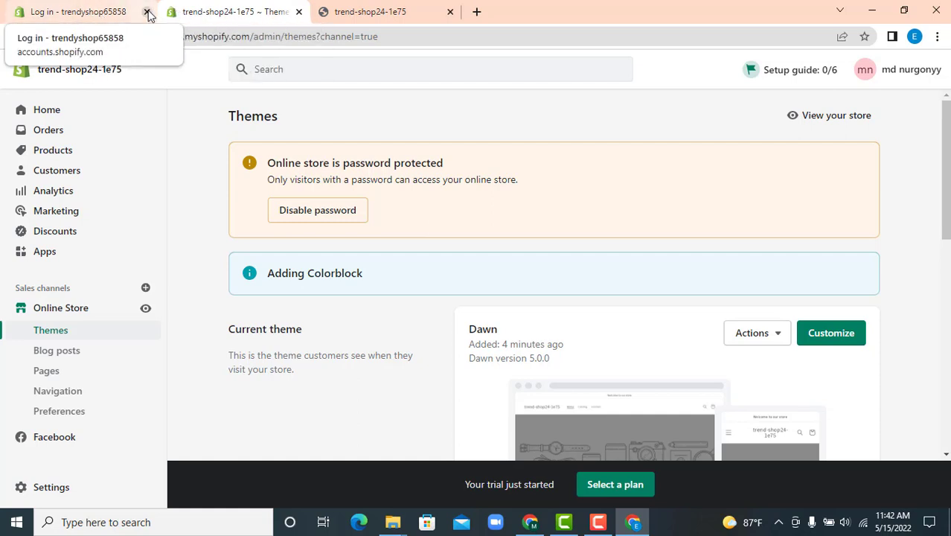
{"action": "left_click", "coordinate": [146, 12]}
Load the trend-shop24-1e75 admin in a new tab from the address suggestions
{"action": "left_click", "coordinate": [326, 11]}
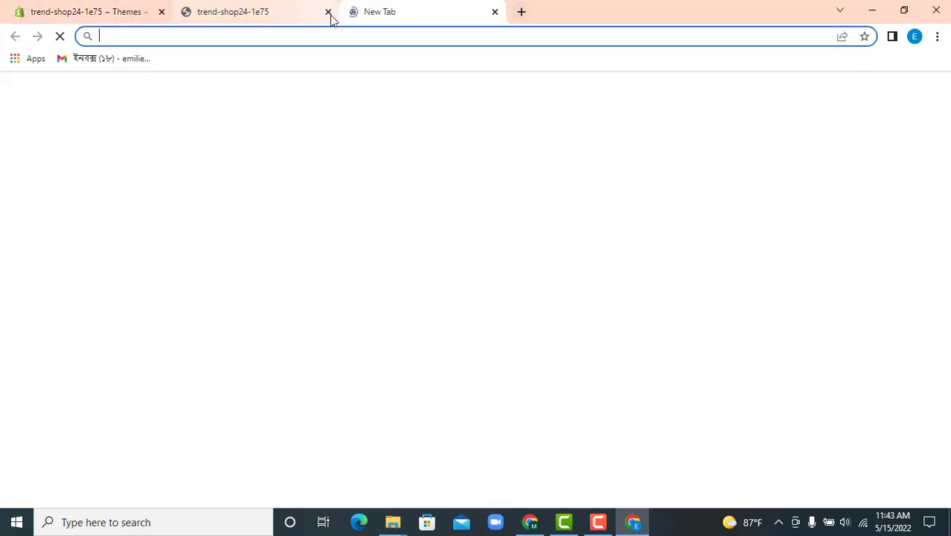
{"action": "type", "text": "s"}
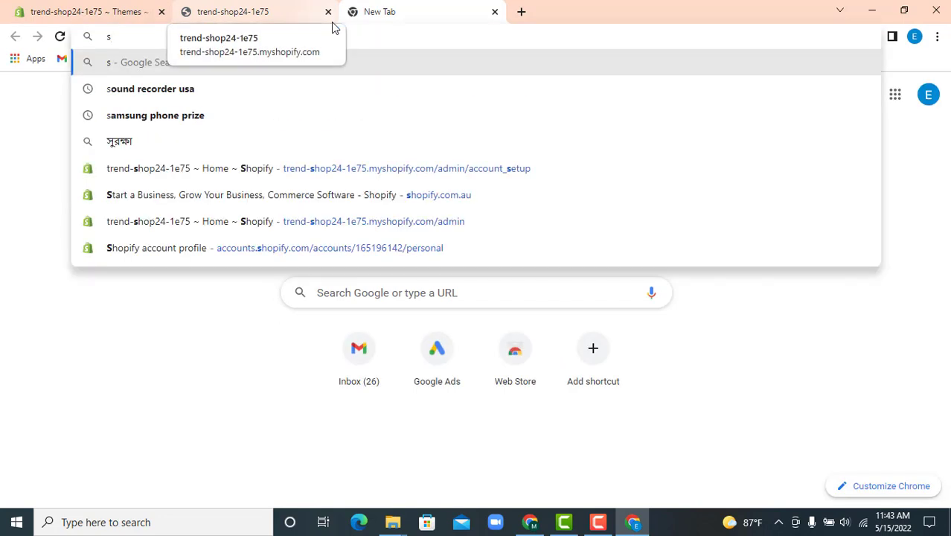
{"action": "left_click", "coordinate": [257, 170]}
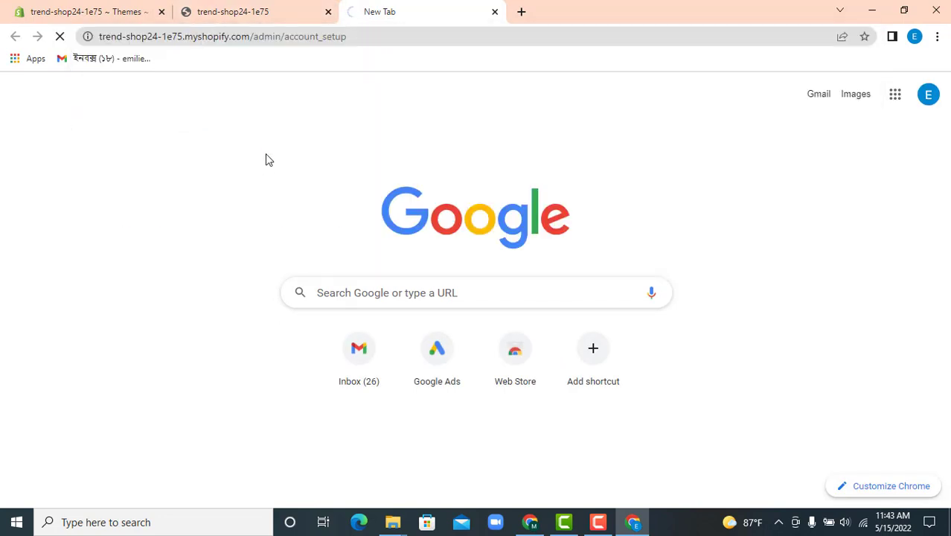